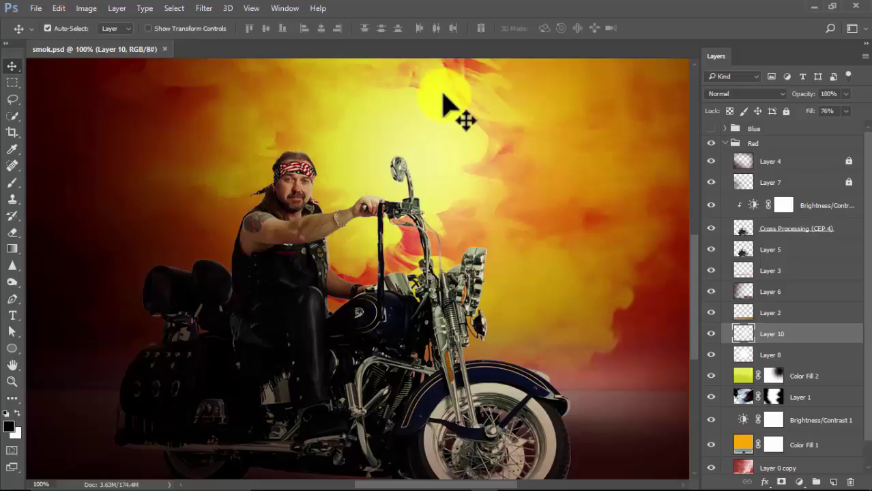
- Frame the rider, then toggle the Cross Processing layer on and off to compare
drag(444, 126, 500, 230)
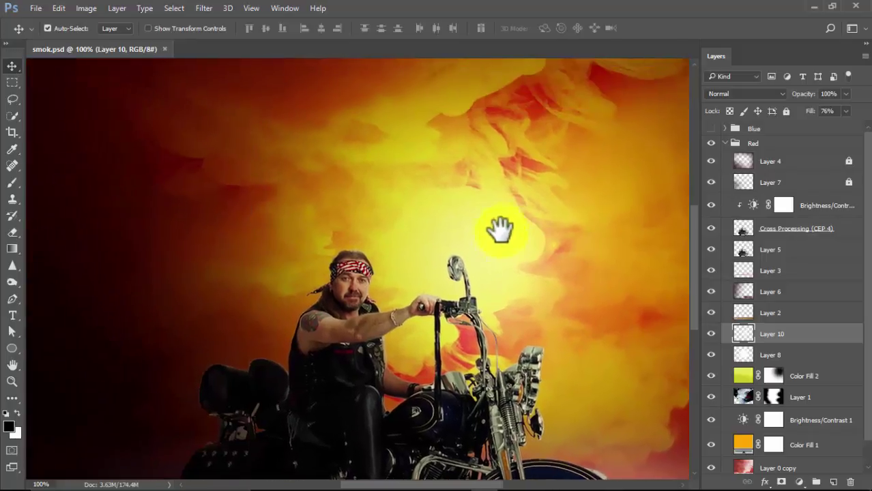
key(ctrl+minus)
key(ctrl+minus)
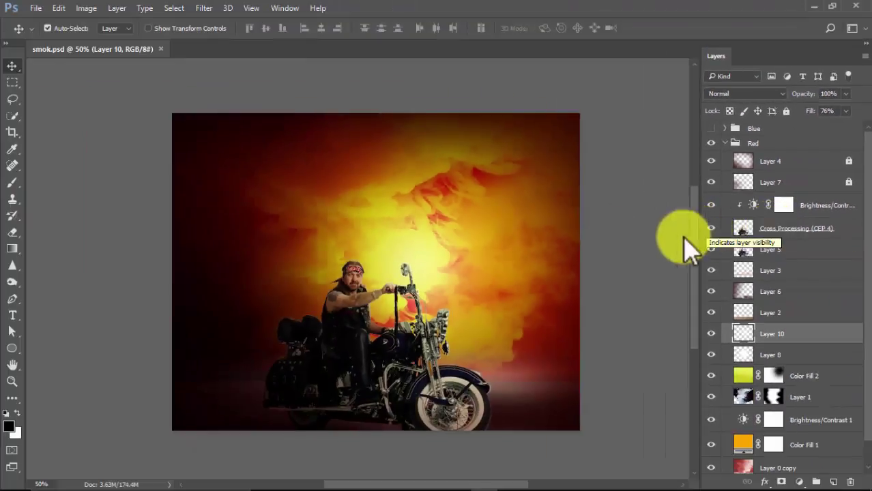
scroll(424, 278, up, 2)
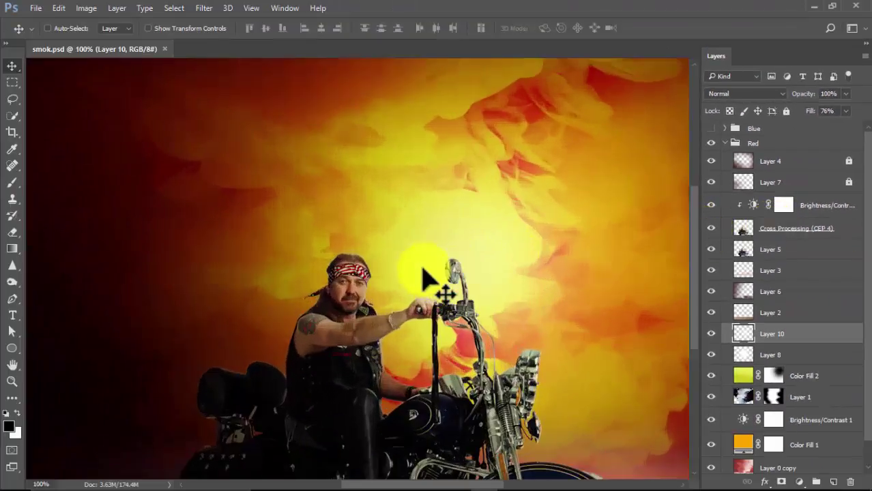
drag(418, 296, 325, 135)
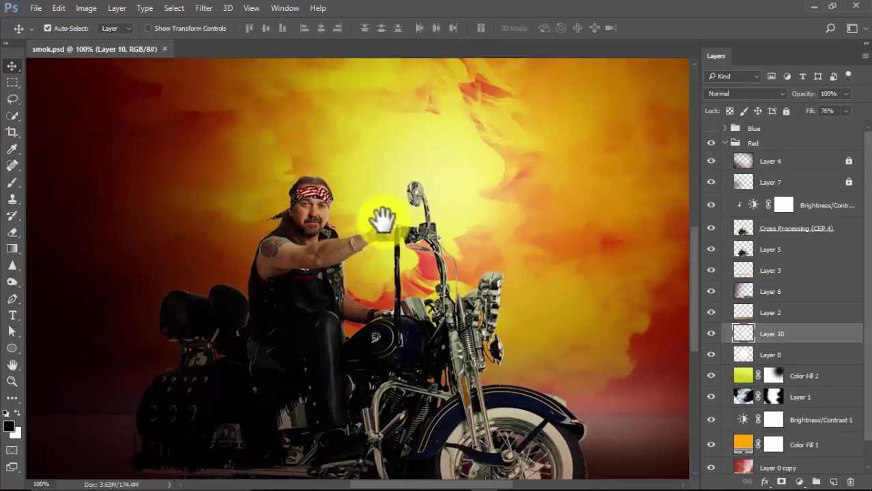
click(711, 228)
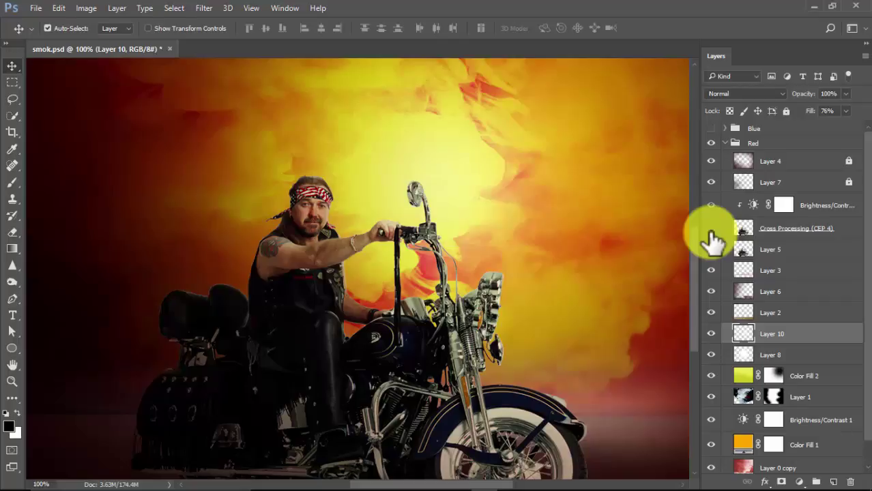
click(711, 228)
click(711, 229)
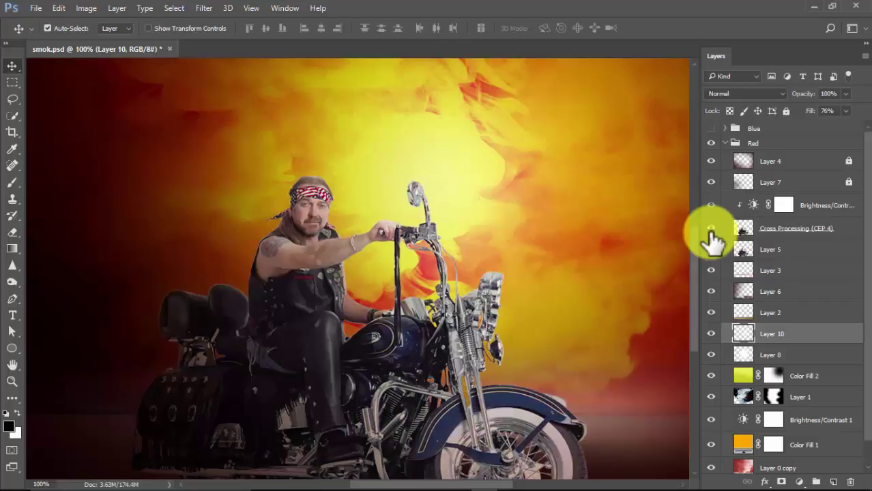
click(711, 228)
click(711, 228)
click(711, 229)
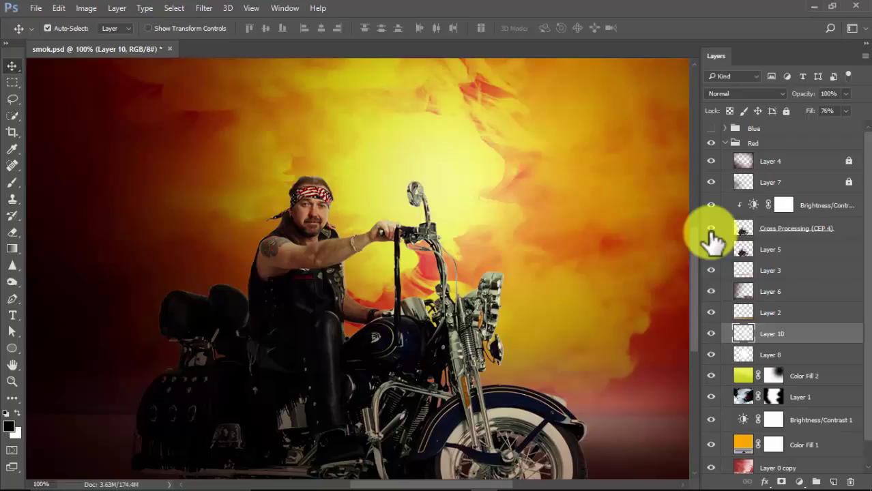
- Hide the Cross Processing and Brightness/Contrast layers and select Layer 5
click(711, 229)
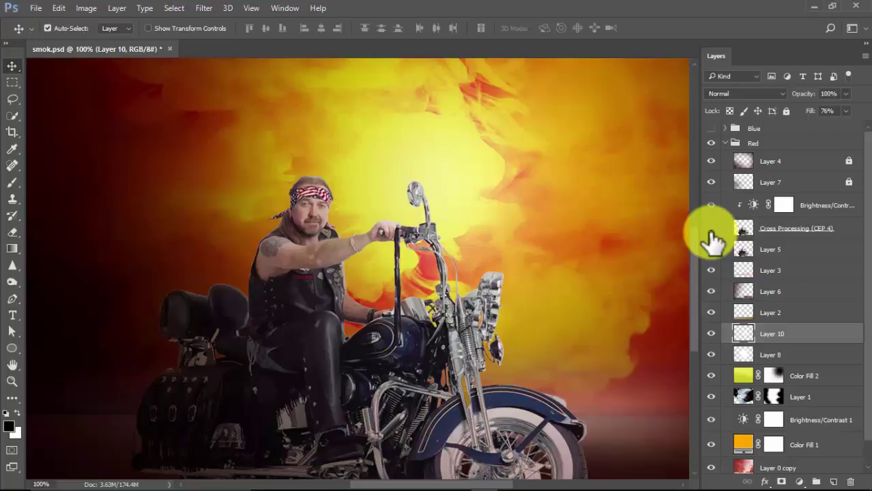
click(711, 228)
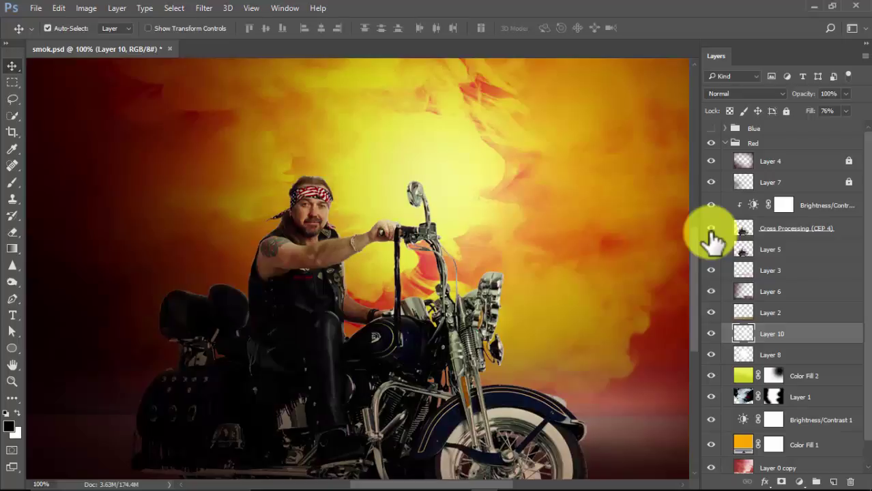
click(710, 228)
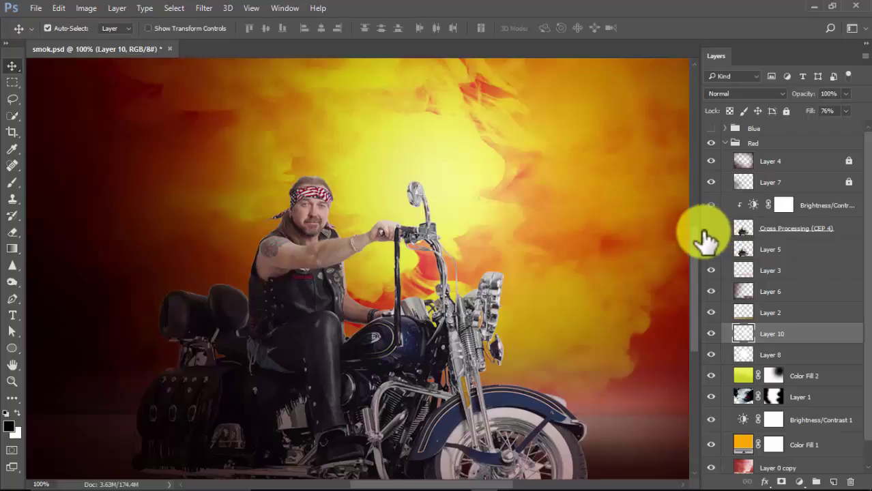
click(711, 229)
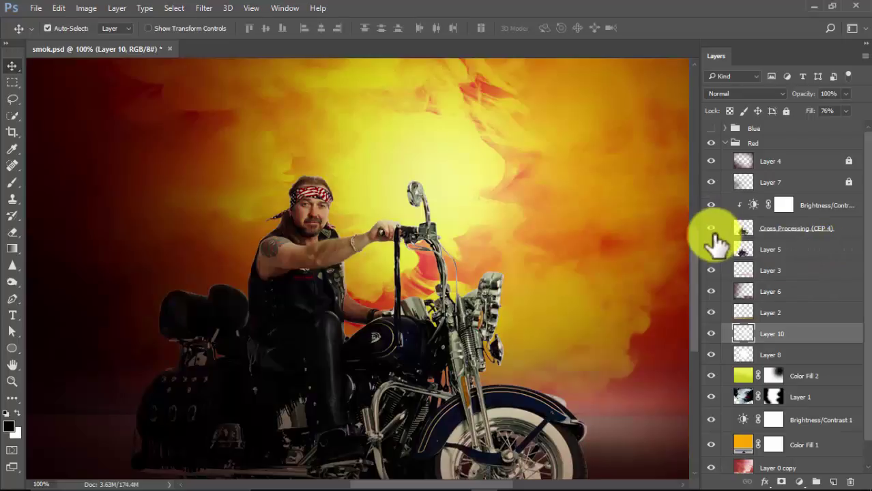
drag(711, 229, 710, 204)
click(795, 258)
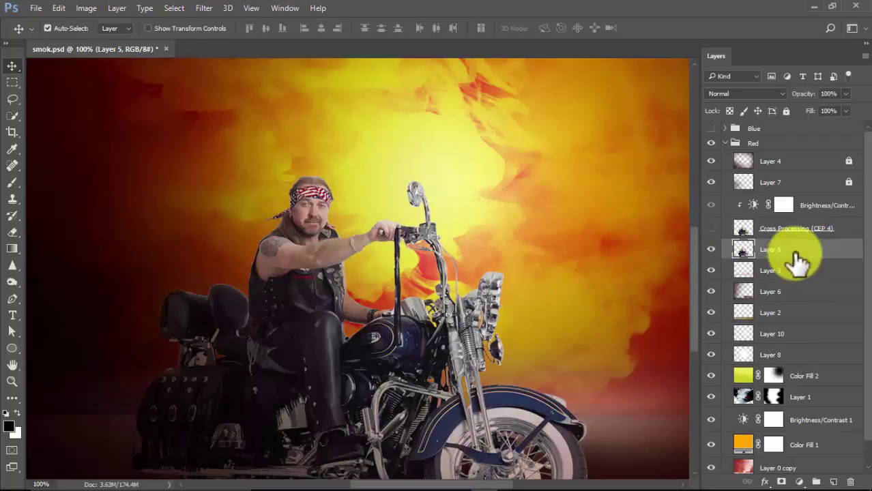
- Check the Filter > Nik Collection submenu, then show Cross Processing and Brightness/Contrast again
click(203, 9)
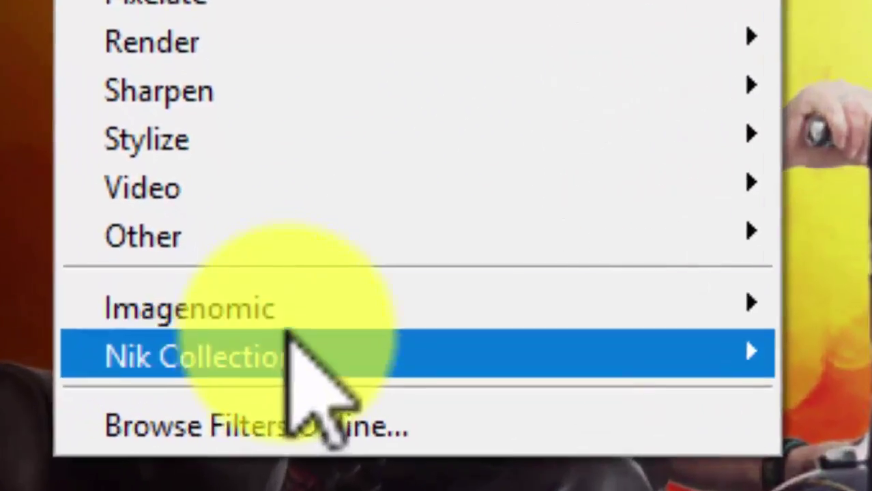
mouse_move(290, 338)
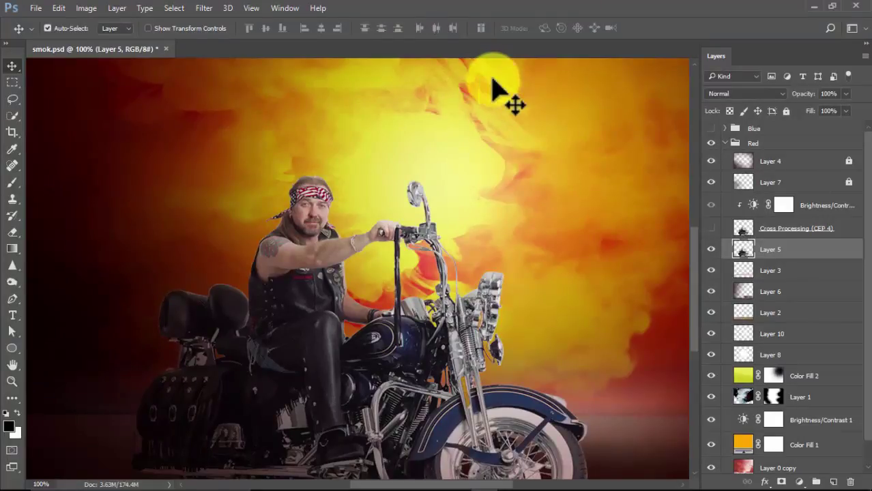
click(711, 228)
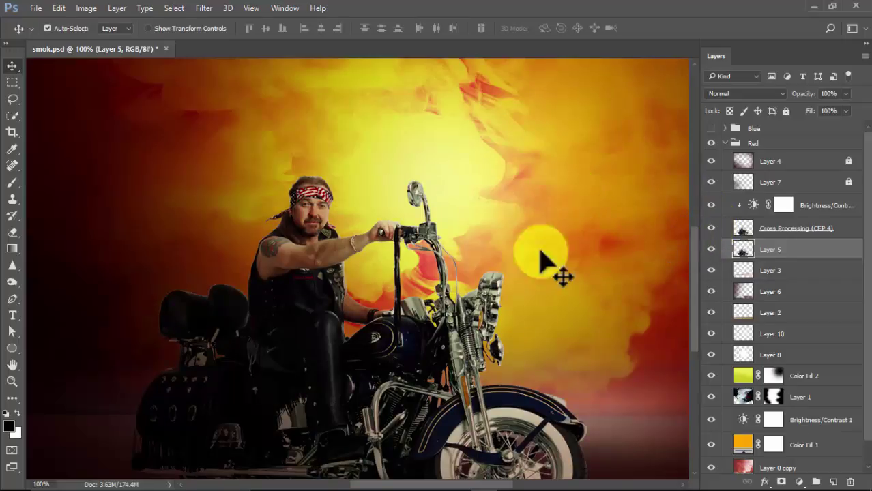
- Switch to Maxthon and search Google for 'nik'
mouse_move(452, 474)
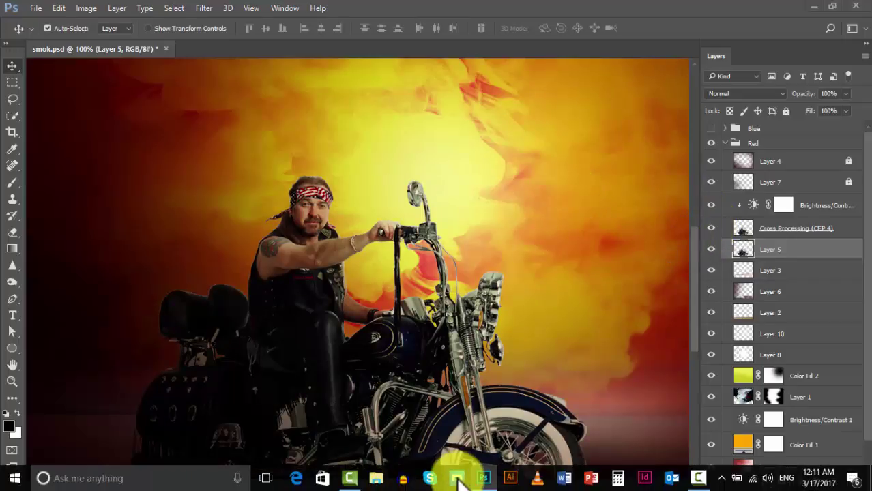
click(453, 471)
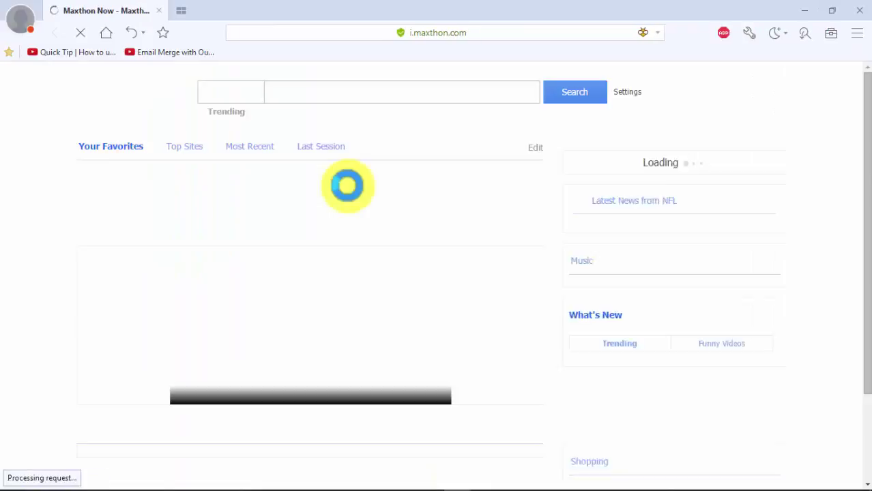
click(353, 190)
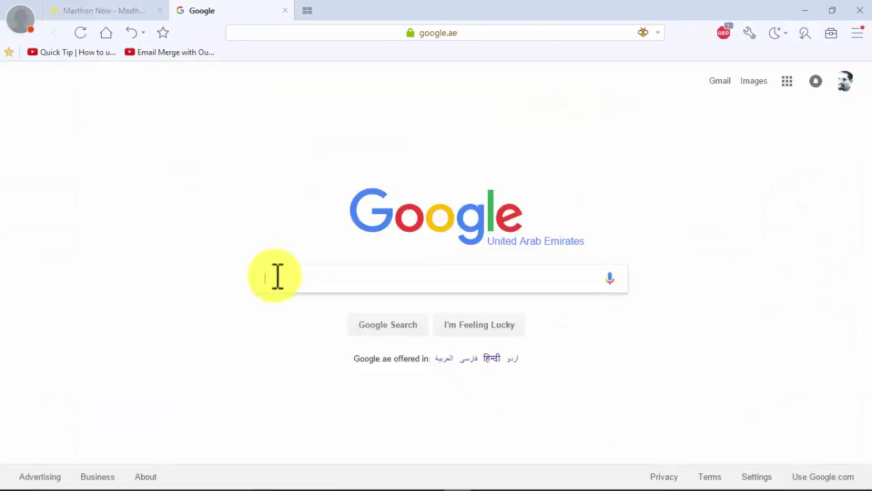
text(nik)
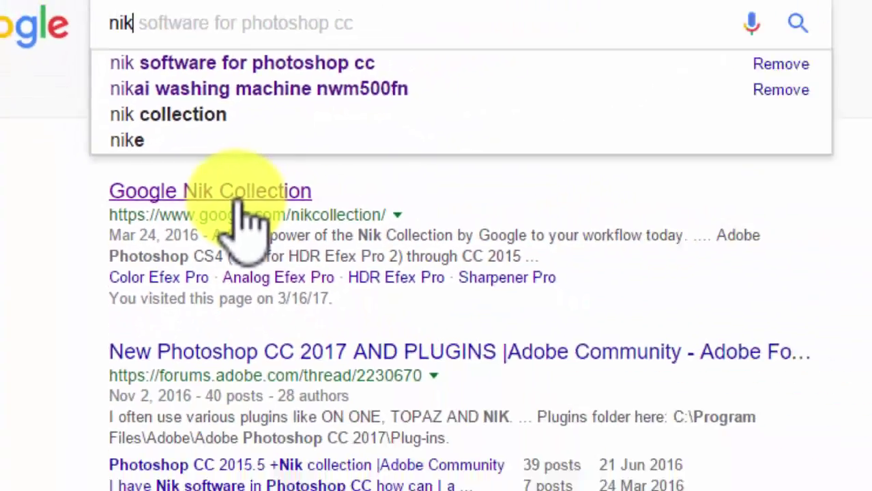
- Open the Google Nik Collection page, cancel the Windows download, and minimize the browser
click(353, 229)
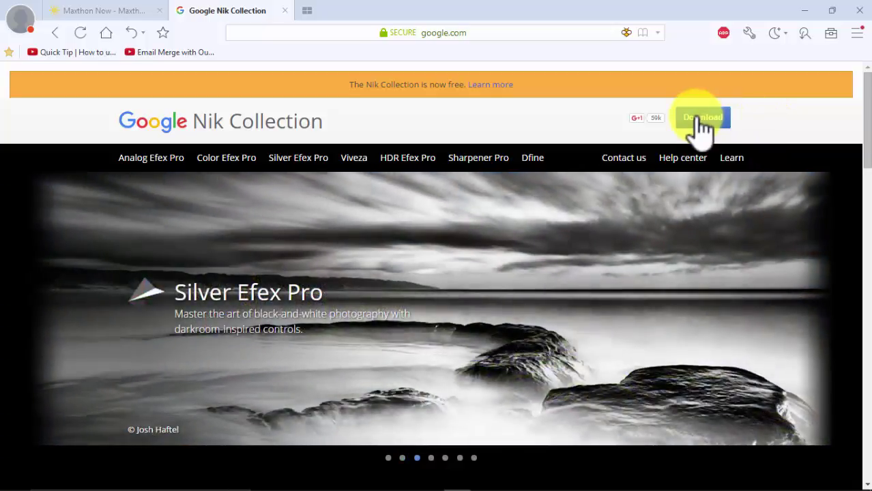
click(697, 118)
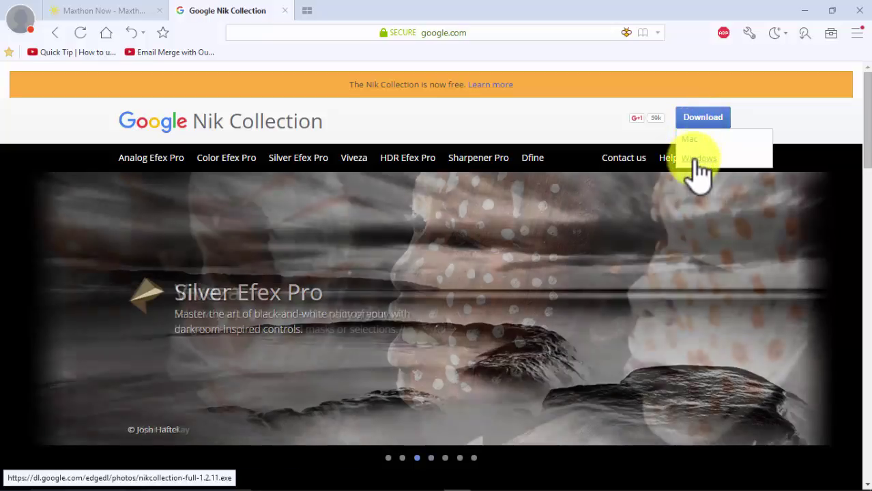
click(696, 161)
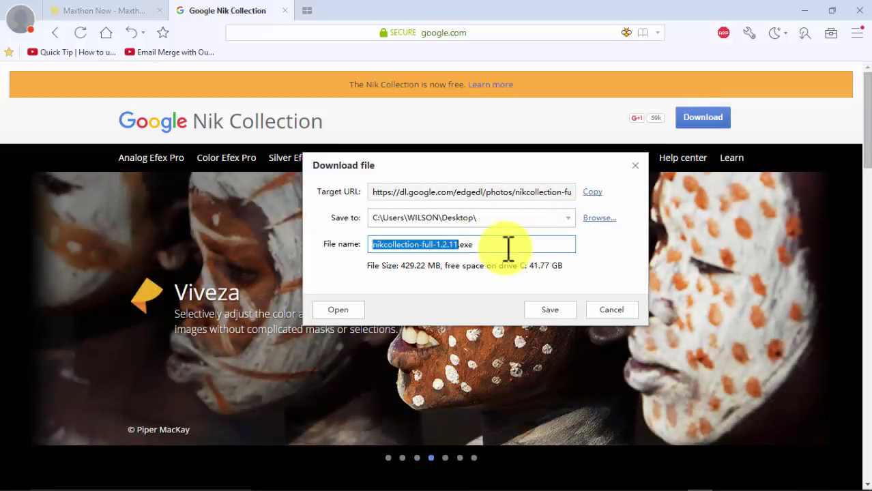
click(613, 312)
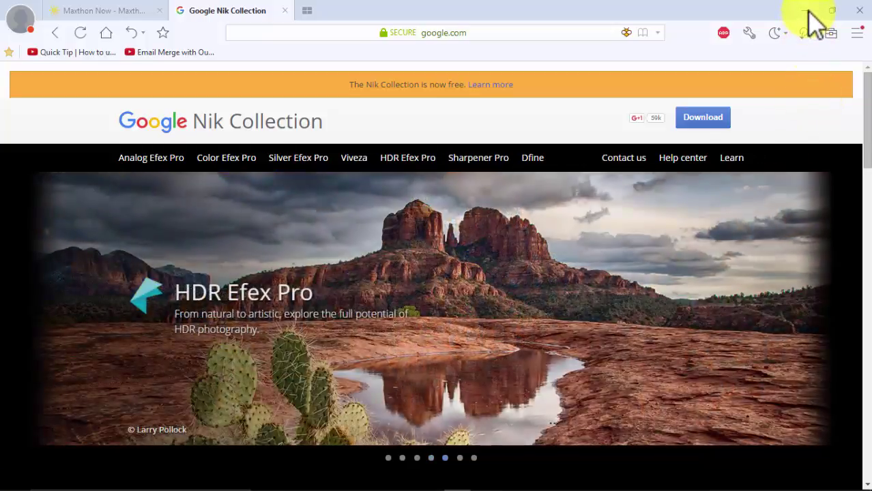
click(807, 11)
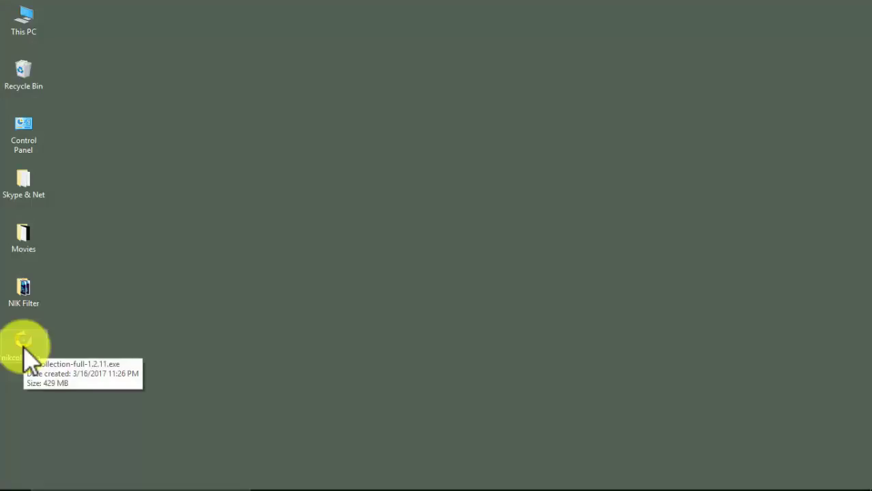
- Launch the Nik Collection installer, accepting language, license and the default install folder
click(24, 351)
double_click(24, 351)
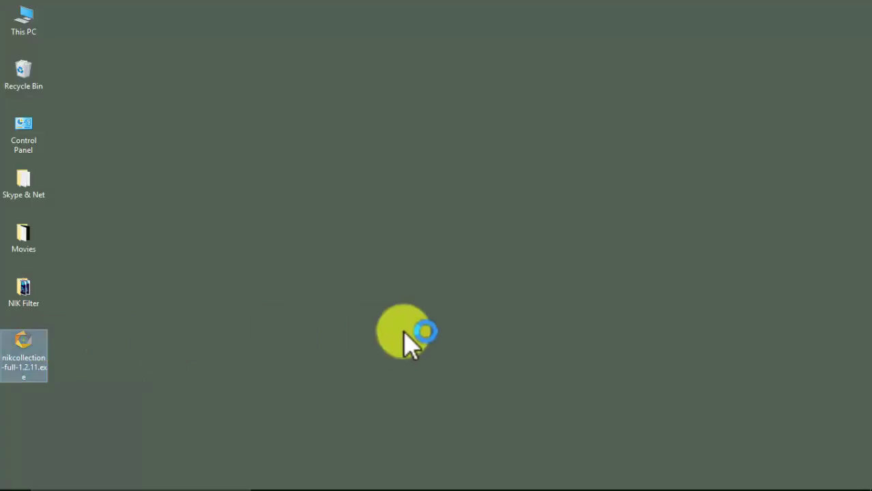
click(442, 280)
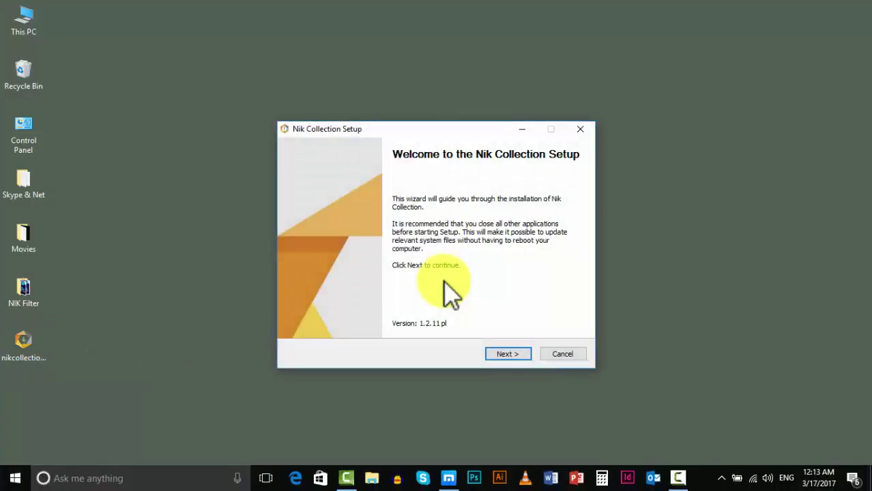
click(509, 354)
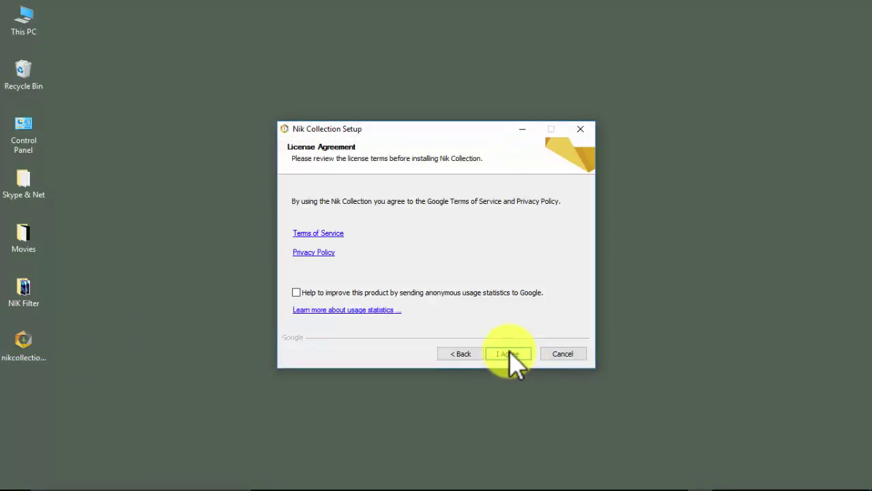
click(508, 354)
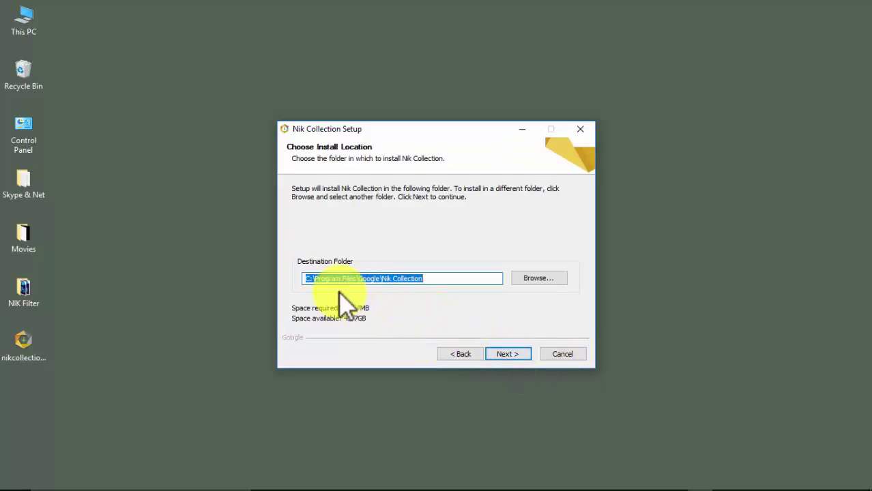
click(510, 352)
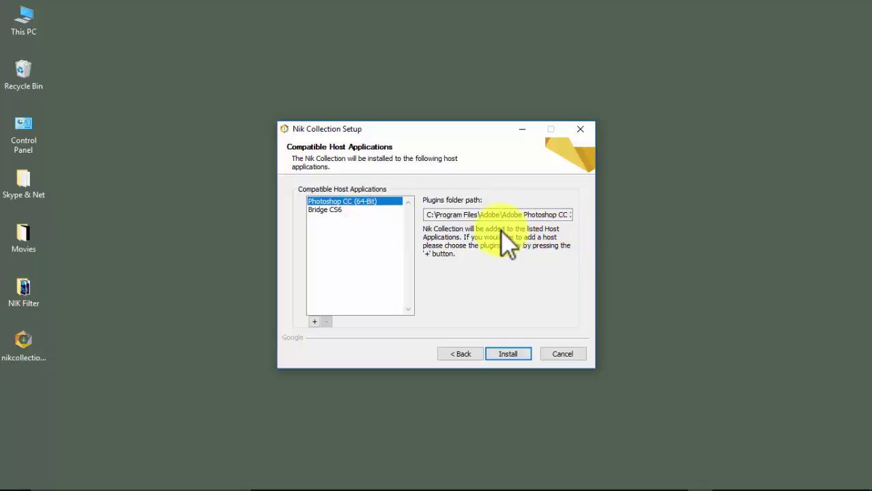
- Browse for a plugins folder to C: > Program Files > Adobe > Adobe Photoshop CC 2017 > Plug-ins
click(495, 215)
drag(426, 153, 699, 159)
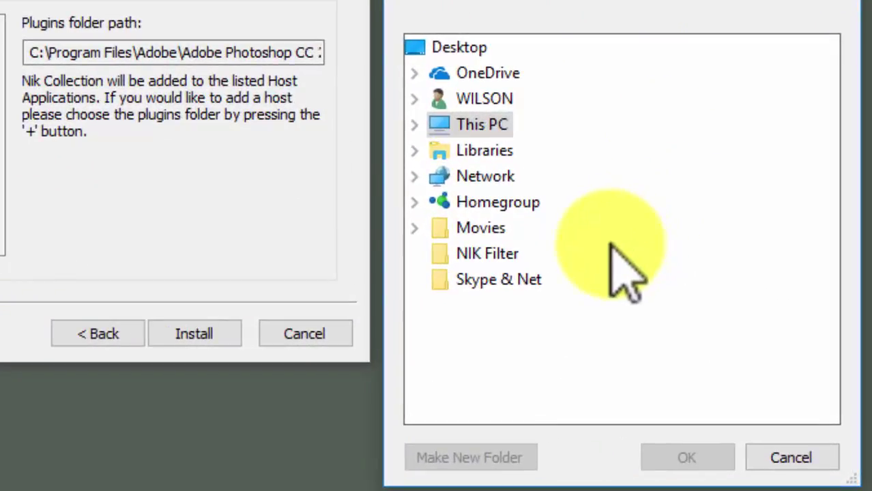
double_click(443, 131)
drag(564, 0, 465, 0)
double_click(434, 127)
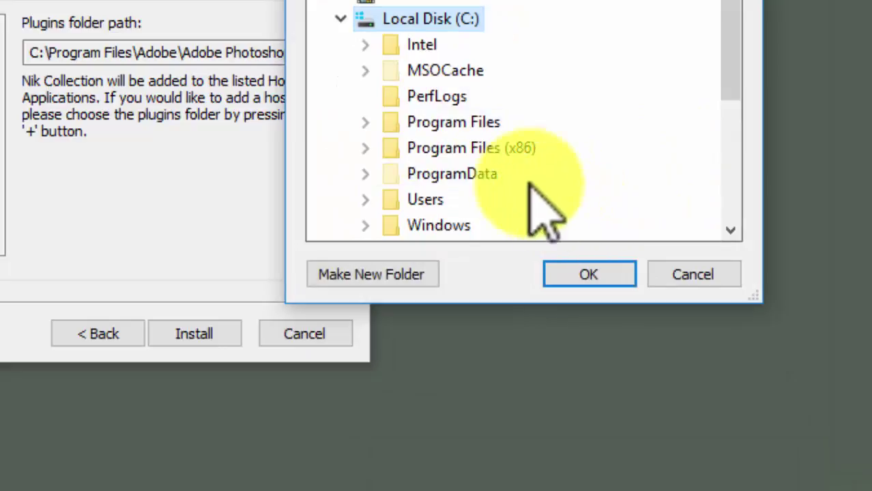
double_click(473, 126)
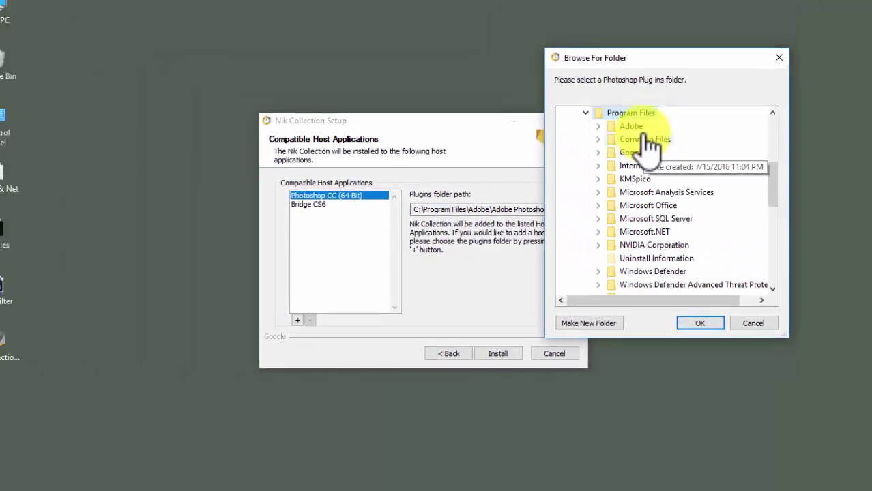
double_click(631, 126)
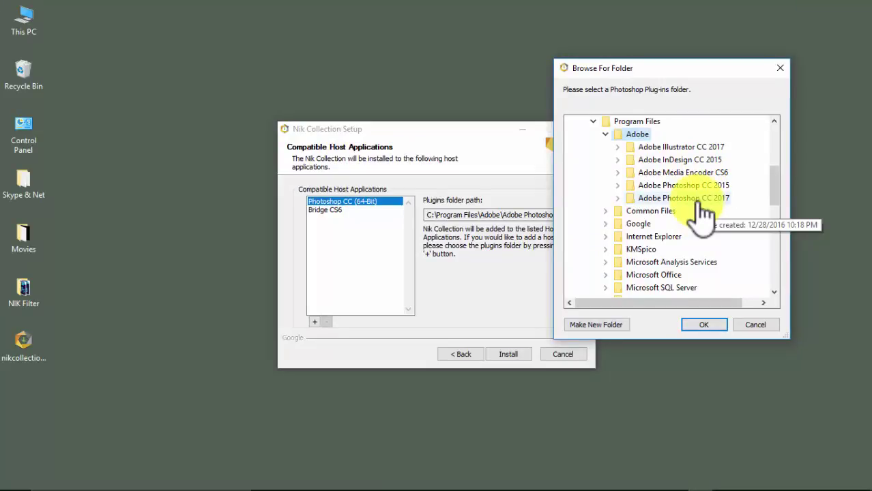
double_click(699, 199)
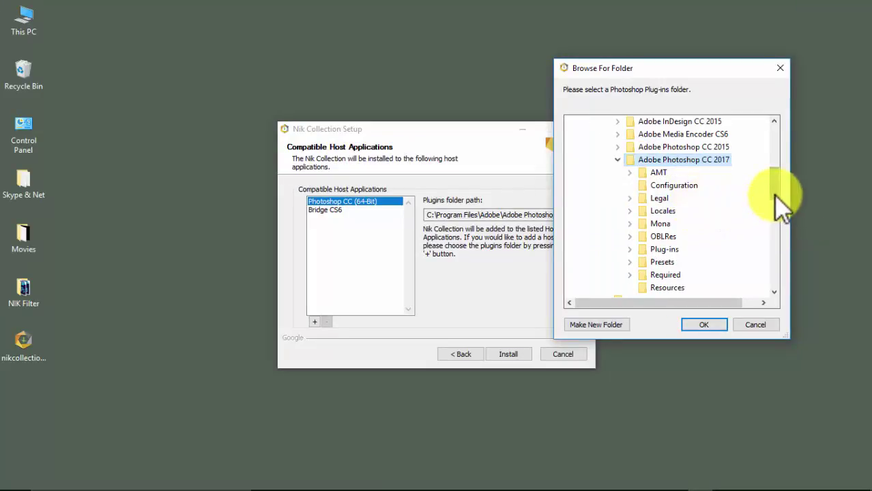
drag(775, 194, 776, 201)
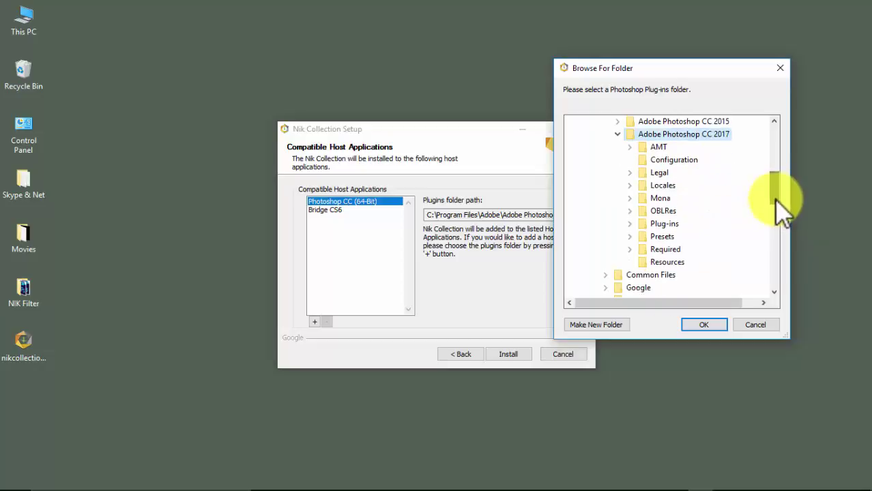
double_click(672, 224)
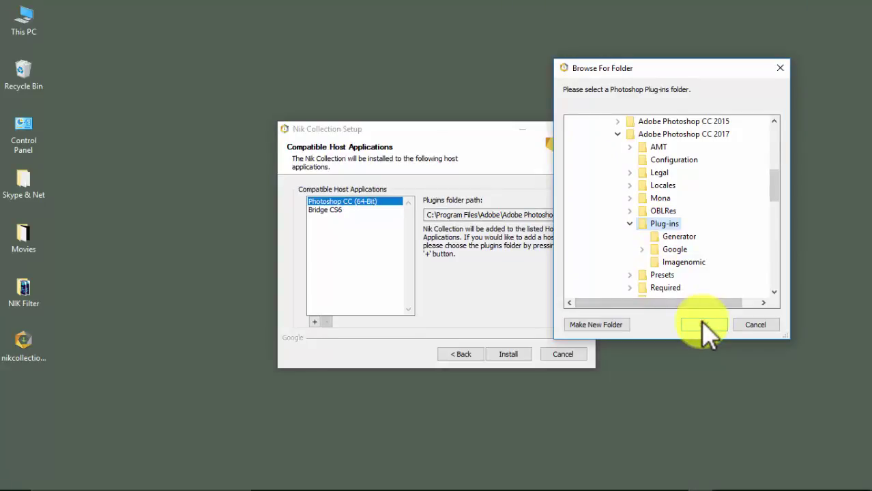
- Cancel the folder browser and quit Nik Collection Setup without installing
click(767, 330)
click(585, 354)
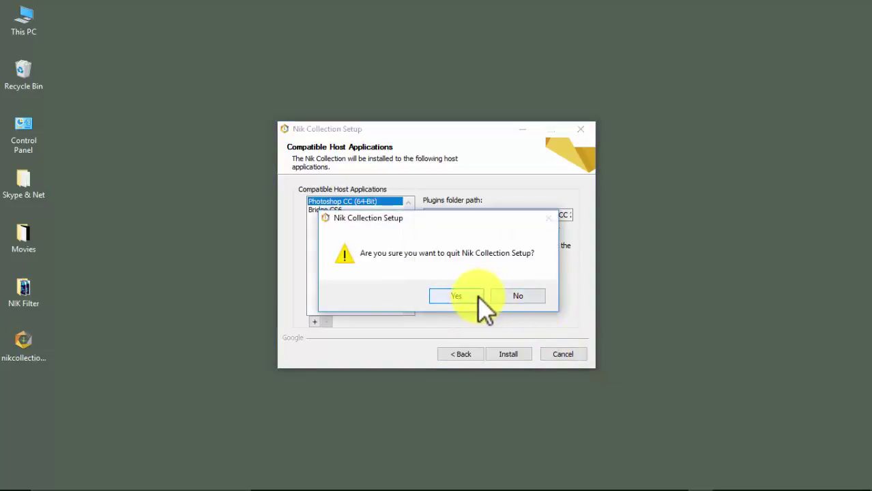
click(480, 297)
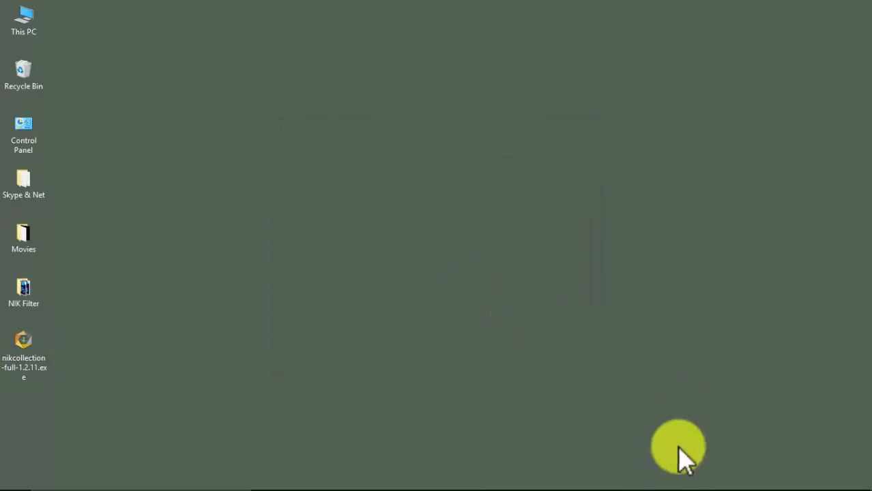
- Return to Photoshop, then move and enlarge the Selective Tool panel to show all Nik filters
click(489, 478)
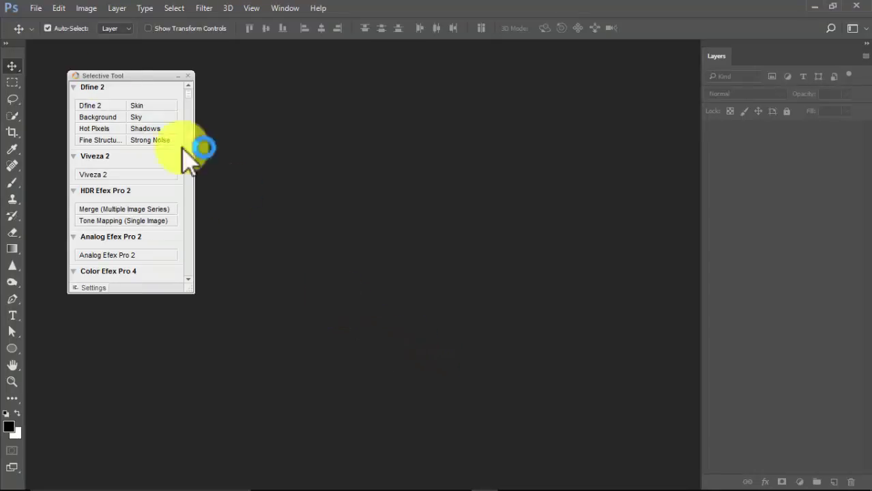
drag(133, 76, 323, 88)
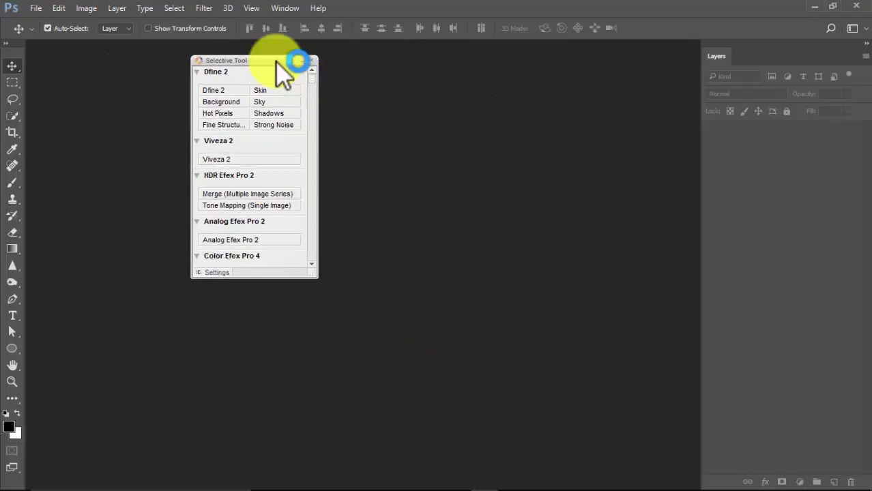
drag(279, 62, 164, 76)
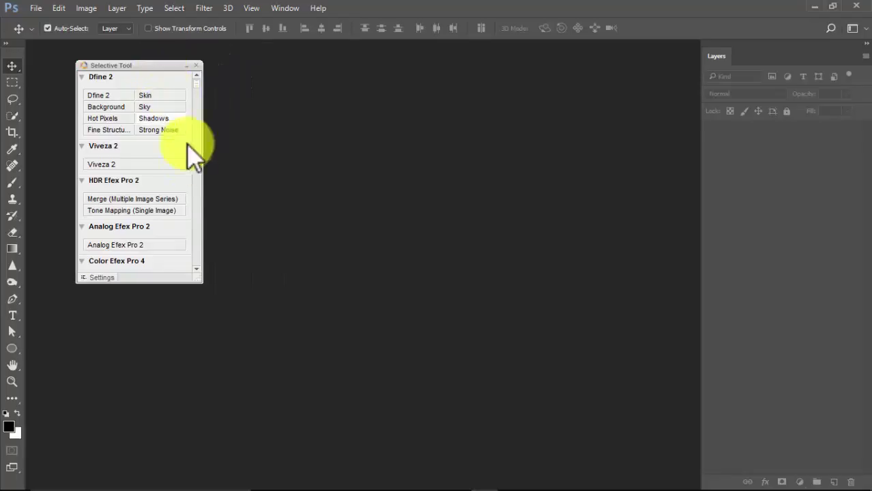
drag(196, 272, 421, 453)
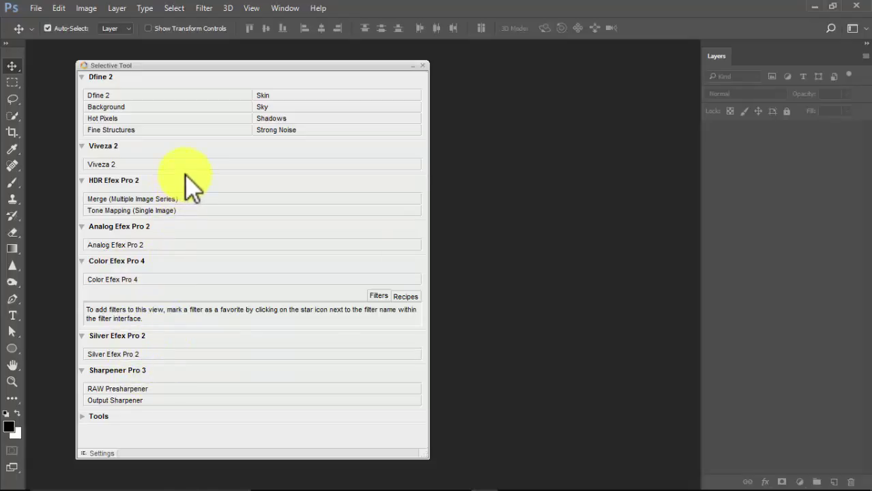
- Close Selective Tool, open recent file smok.psd, and zoom the composite to 100%
click(424, 67)
click(34, 8)
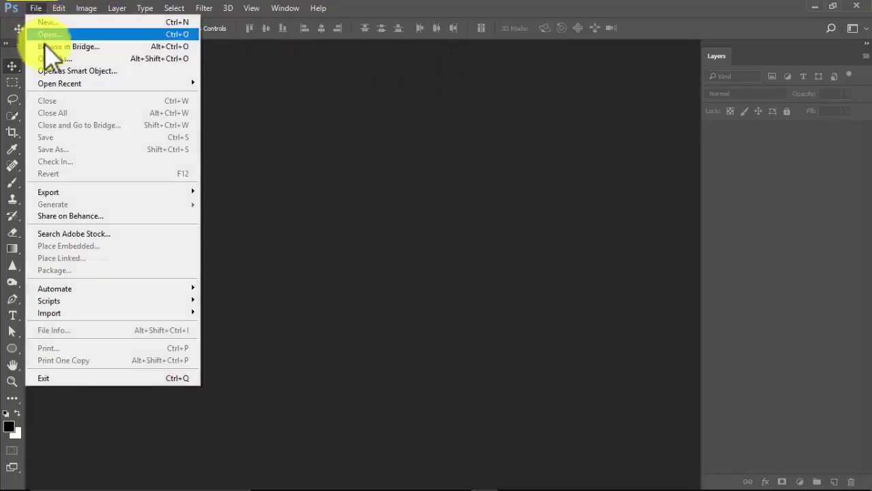
mouse_move(185, 85)
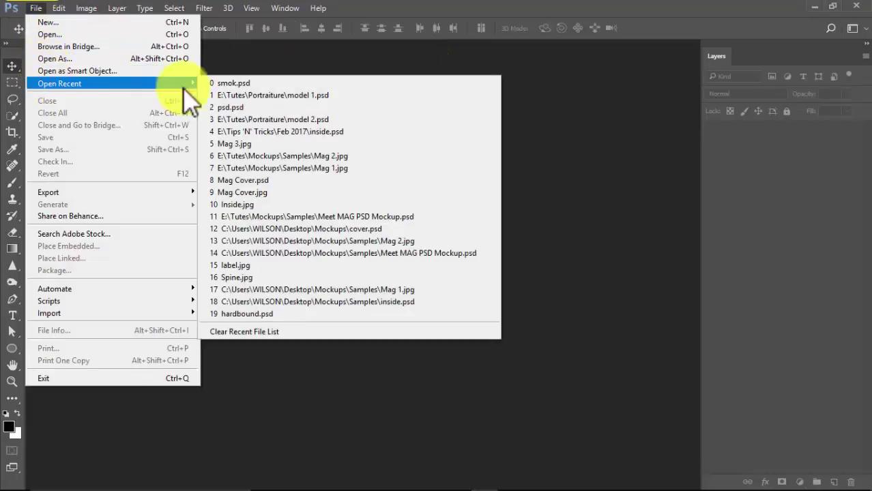
click(247, 83)
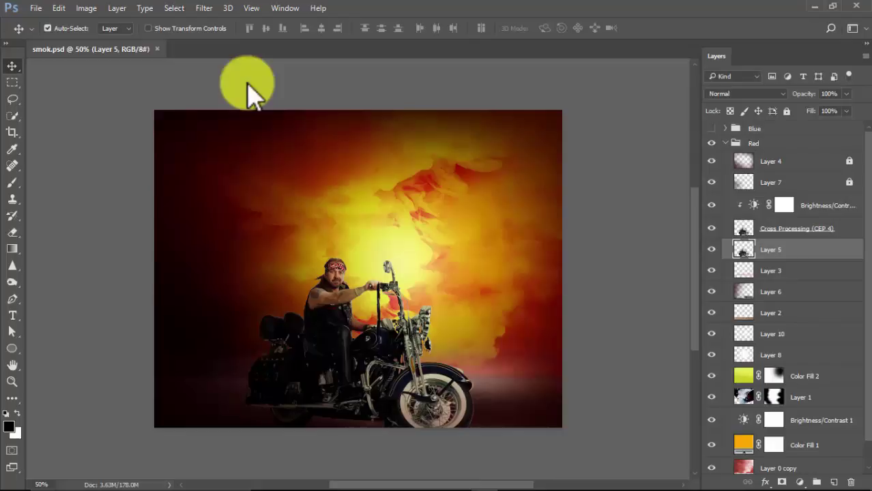
key(ctrl)
key(ctrl+plus)
drag(408, 245, 415, 228)
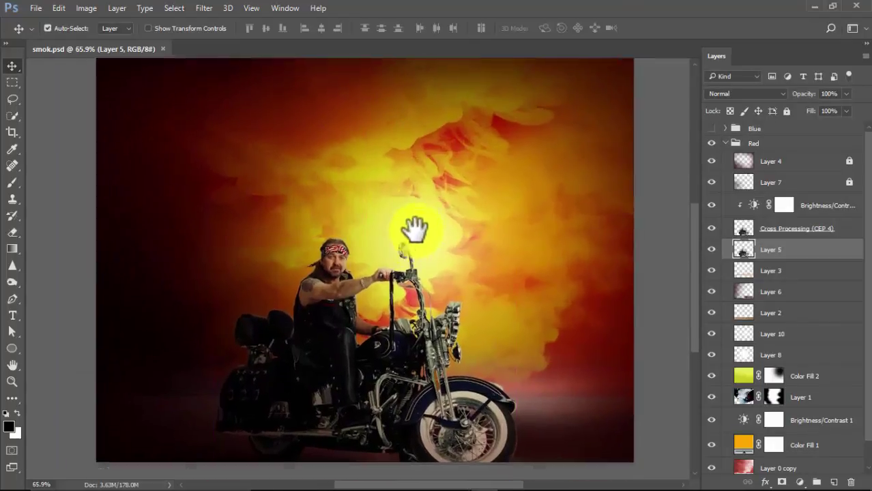
key(ctrl+1)
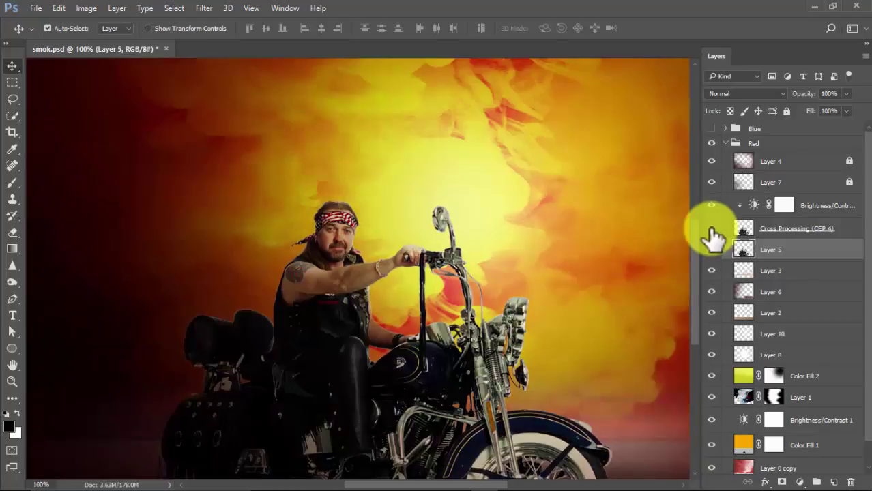
- Delete the Cross Processing (CEP 4) and Brightness/Contrast 2 layers
drag(802, 232, 851, 481)
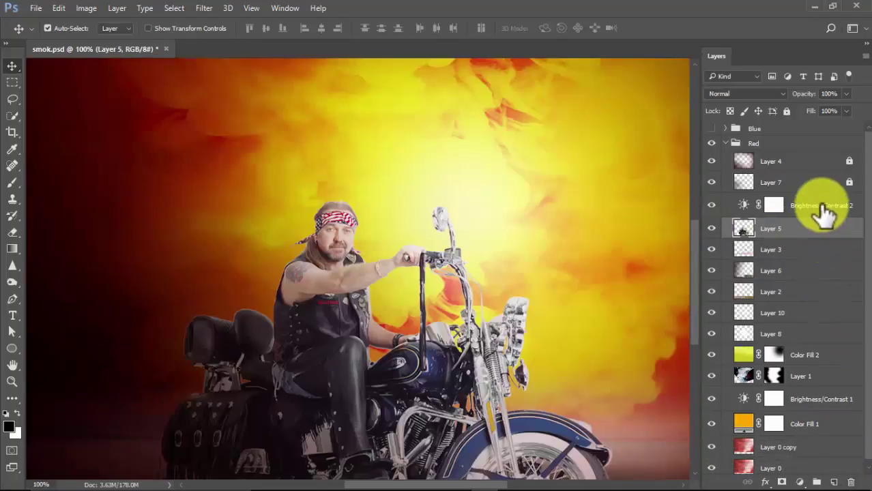
click(836, 208)
drag(840, 203, 851, 482)
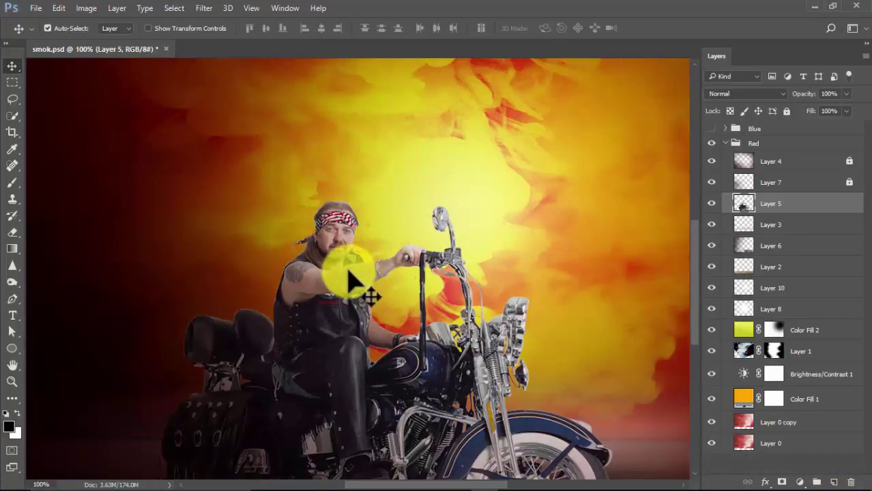
drag(349, 280, 339, 231)
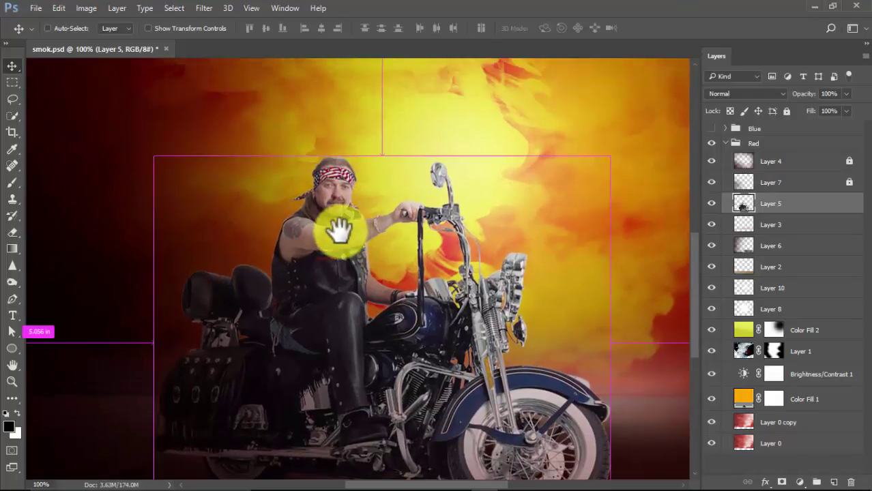
scroll(339, 231, down, 2)
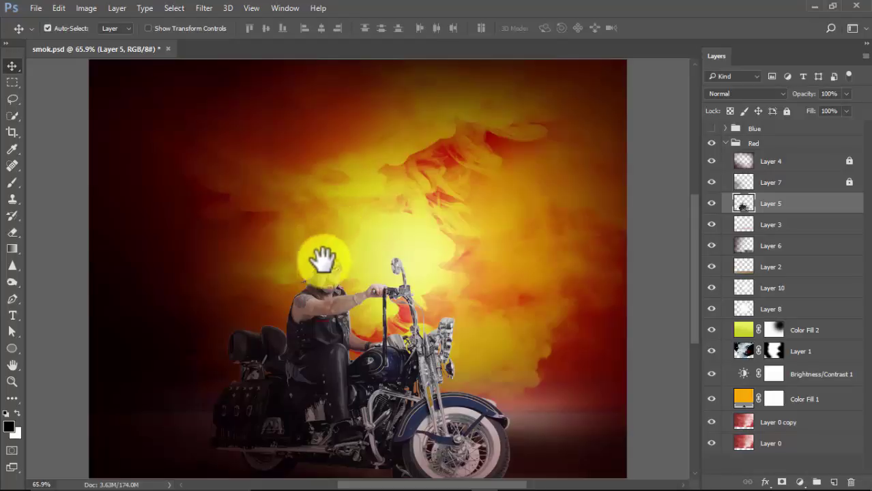
drag(331, 266, 387, 270)
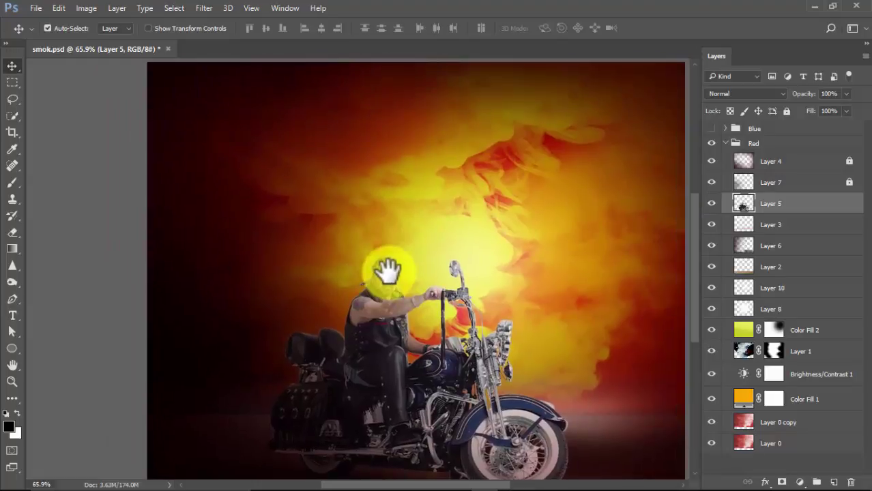
key(ctrl+1)
click(497, 276)
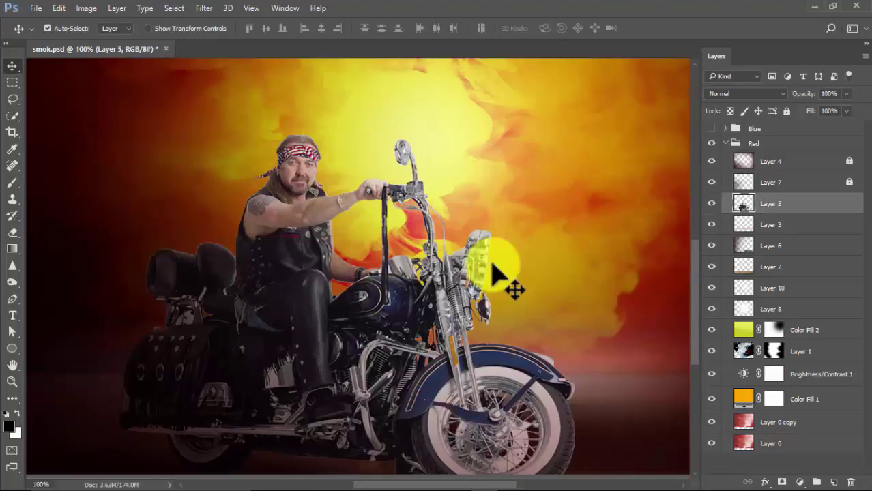
drag(446, 283, 539, 247)
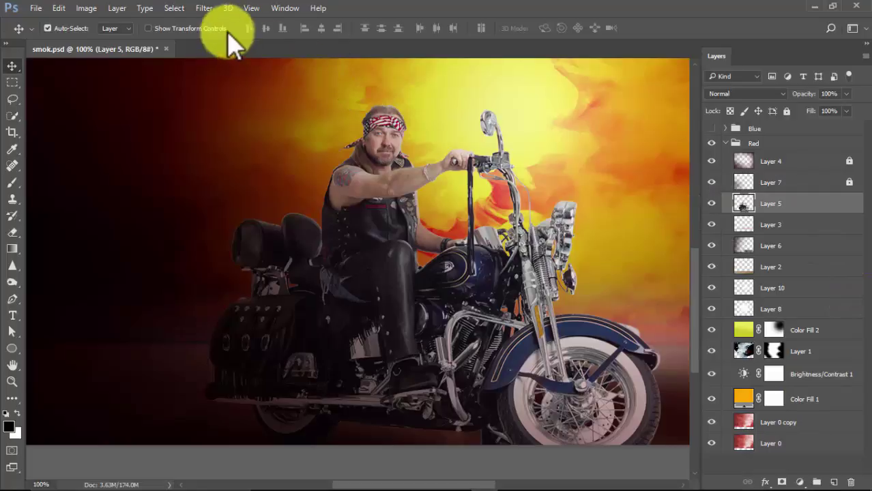
- Apply Color Efex Pro 4 Cross Processing, method Y06 at 69% strength, to the rider
click(204, 9)
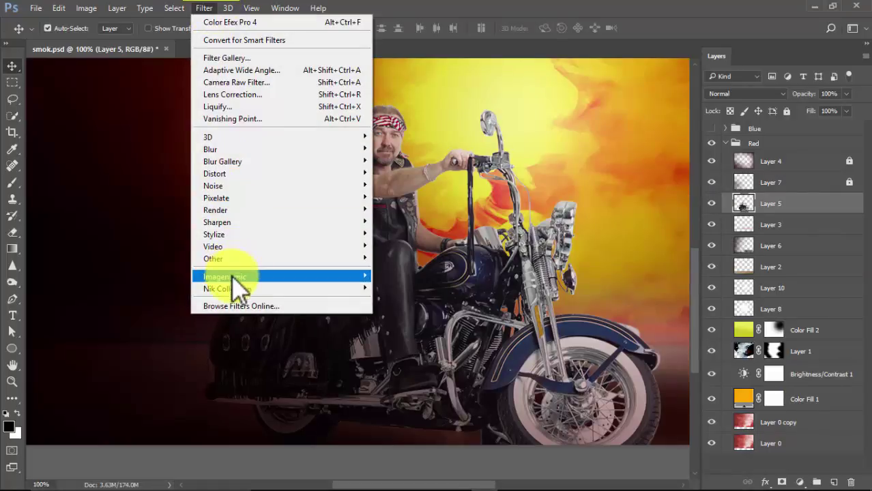
mouse_move(231, 291)
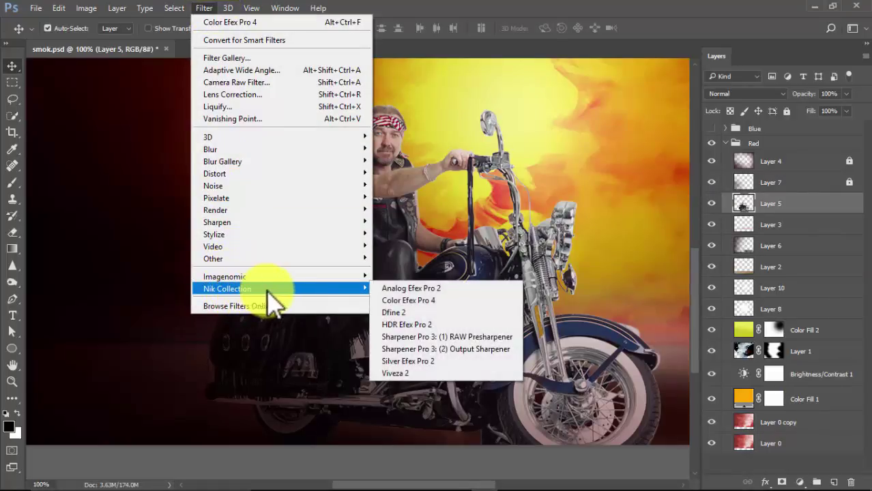
click(390, 302)
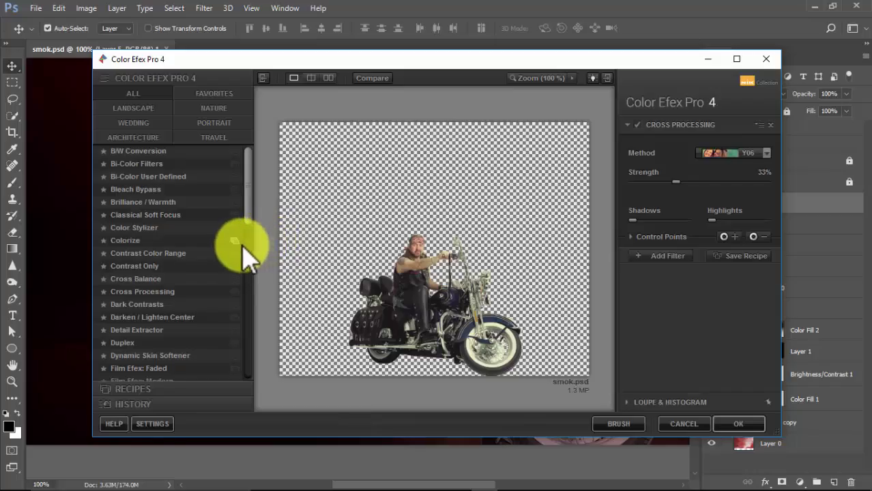
click(141, 291)
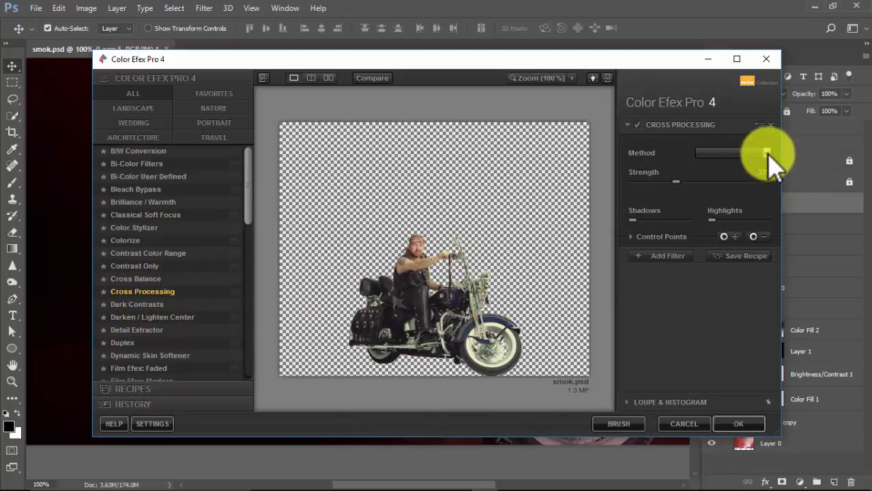
click(766, 154)
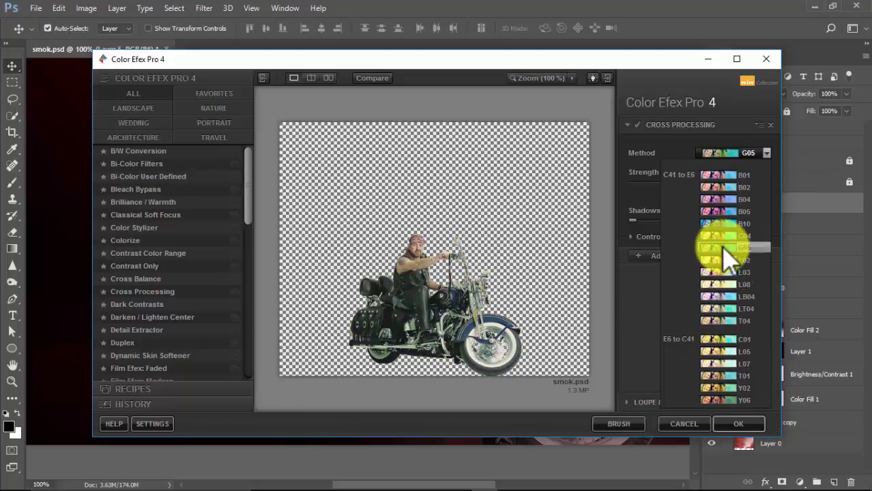
click(725, 400)
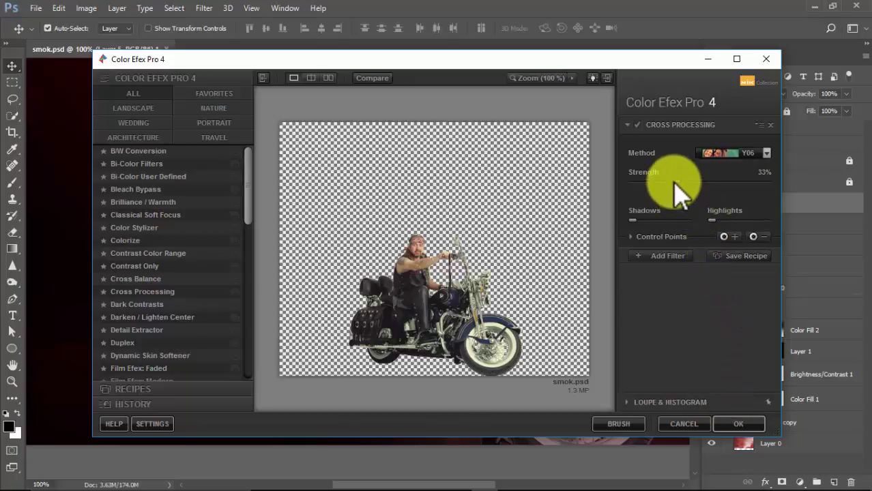
drag(673, 183, 725, 188)
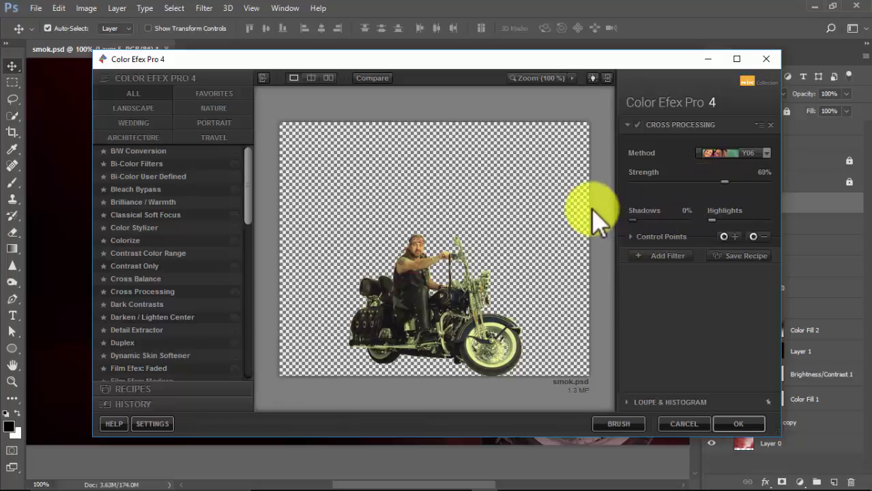
mouse_move(715, 220)
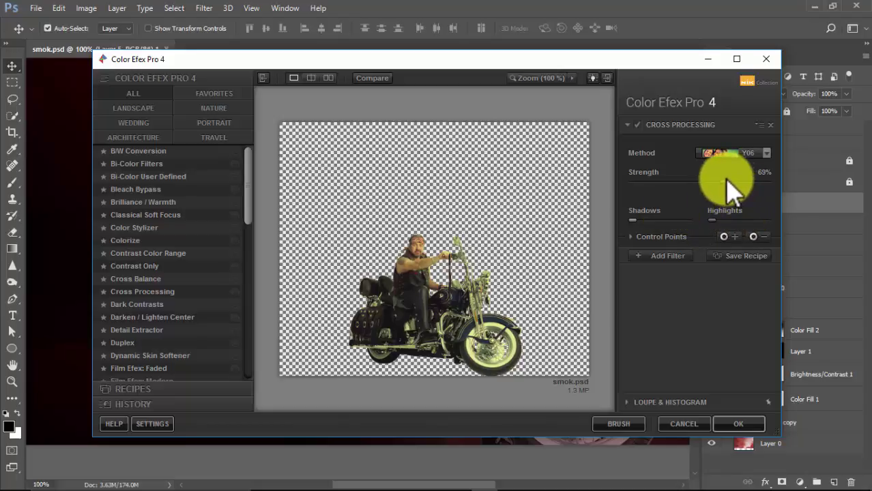
click(730, 420)
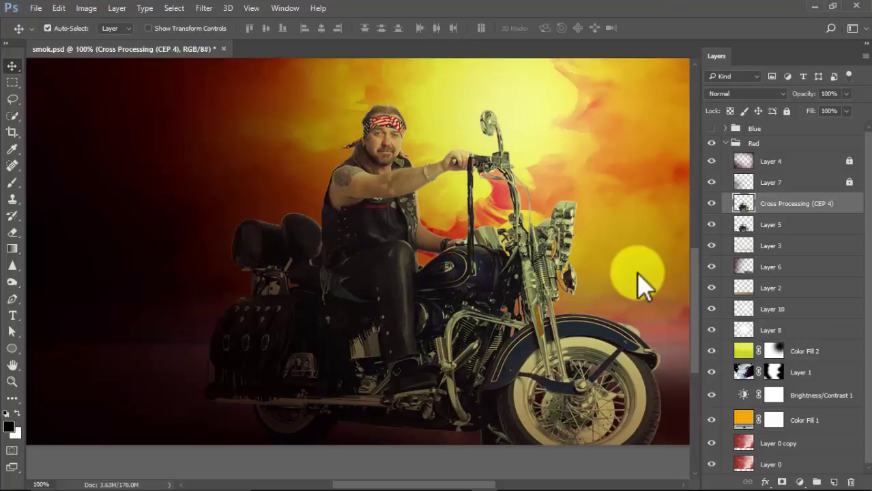
key(ctrl)
key(ctrl+minus)
key(ctrl+minus)
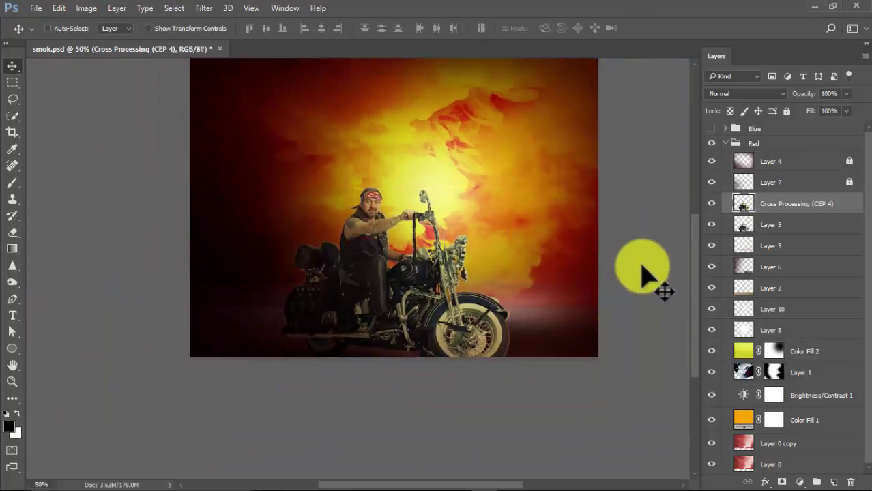
key(ctrl+plus)
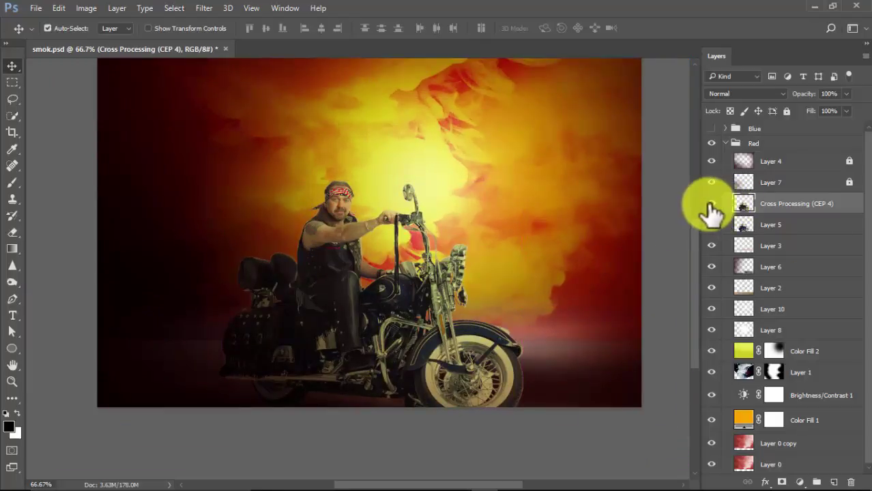
click(711, 203)
click(710, 203)
click(711, 203)
click(711, 203)
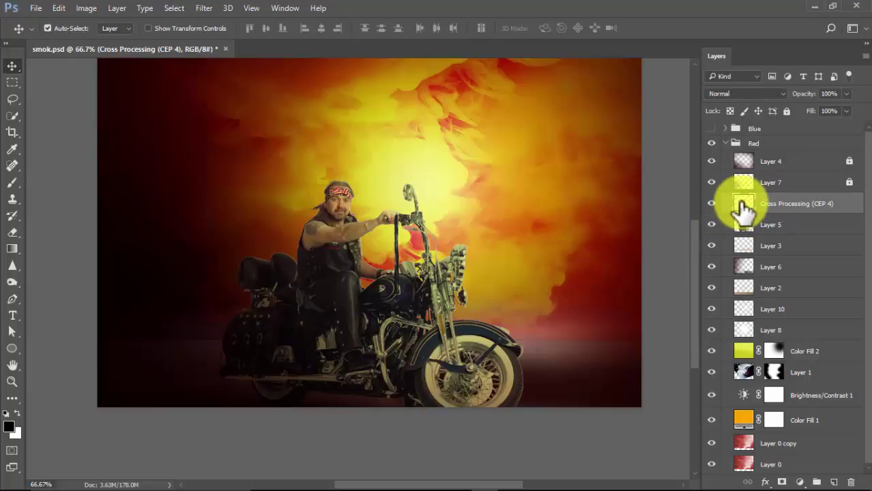
- Set the Cross Processing layer's blend mode to Multiply in Layer Style
double_click(742, 205)
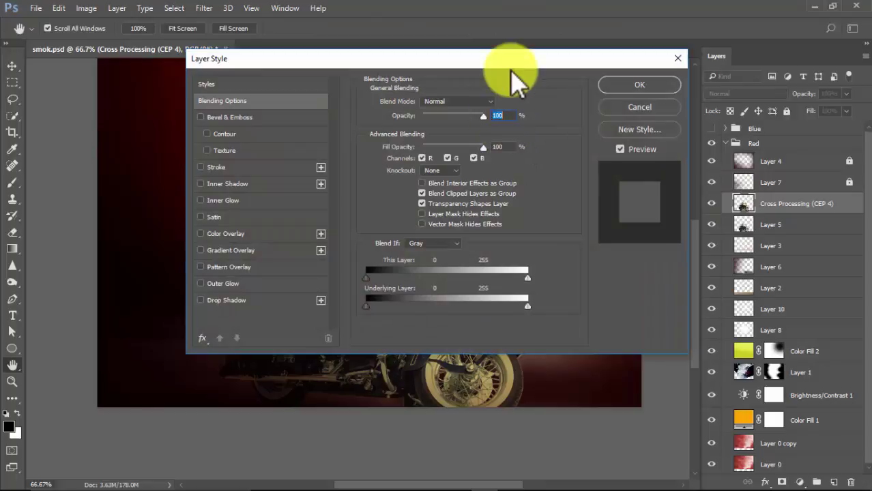
drag(557, 68, 530, 36)
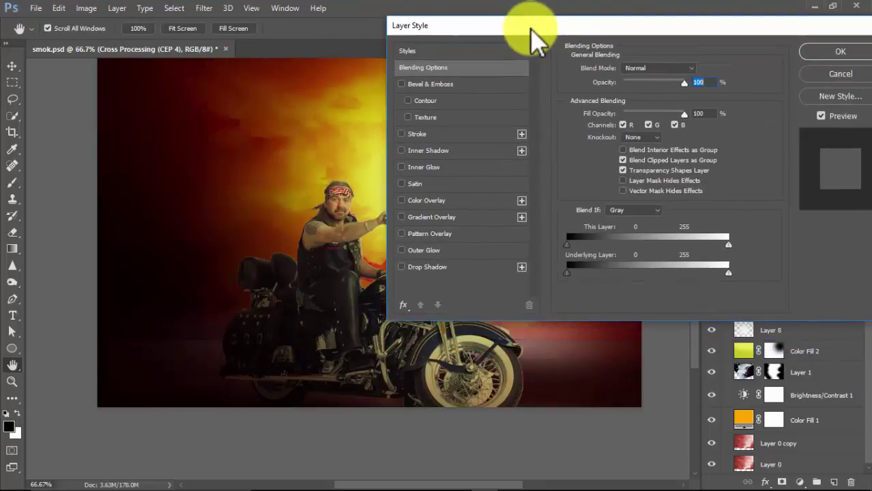
click(690, 68)
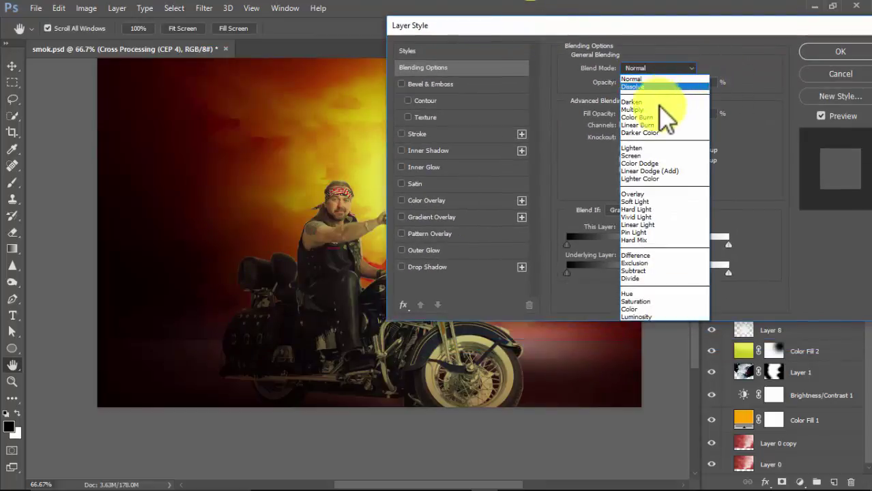
click(656, 110)
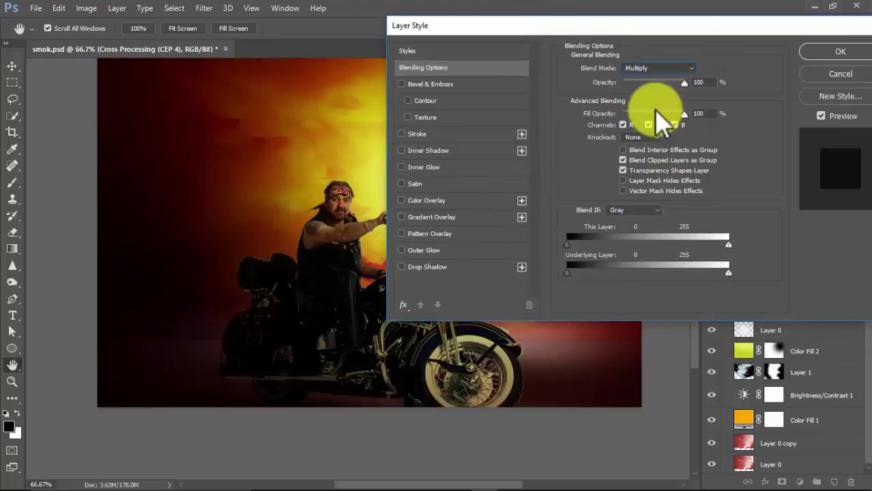
drag(559, 27, 629, 44)
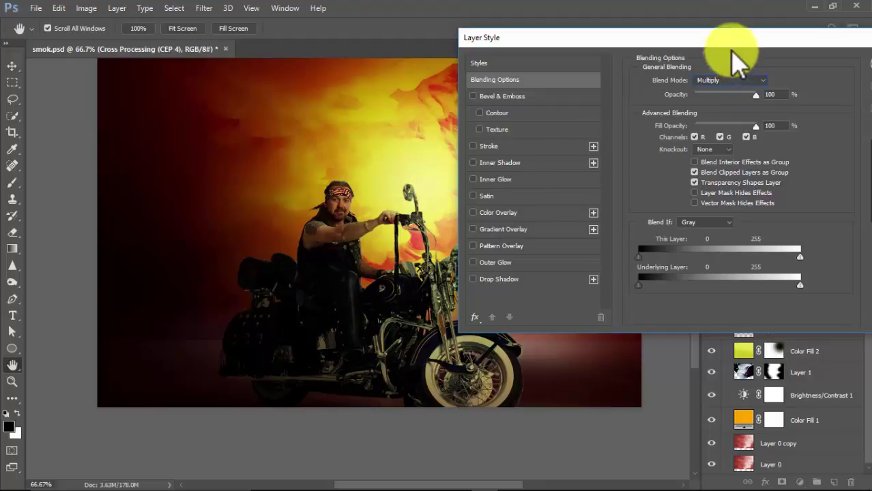
drag(732, 39, 578, 45)
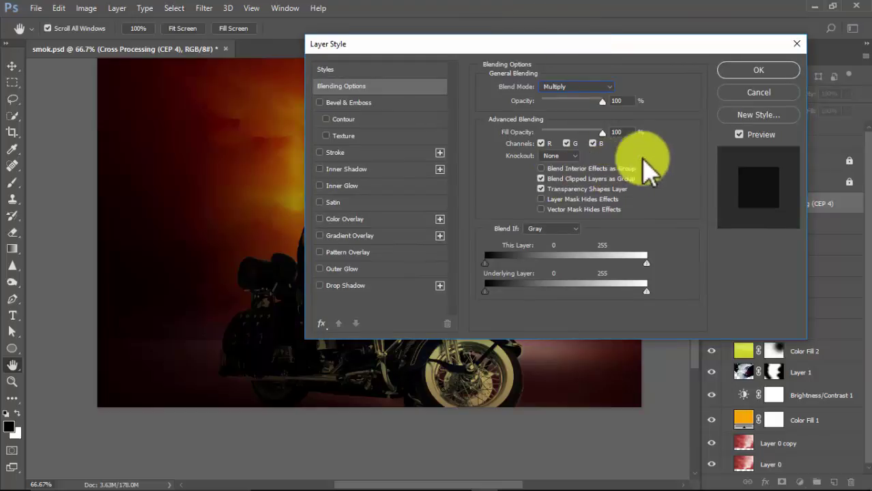
click(770, 72)
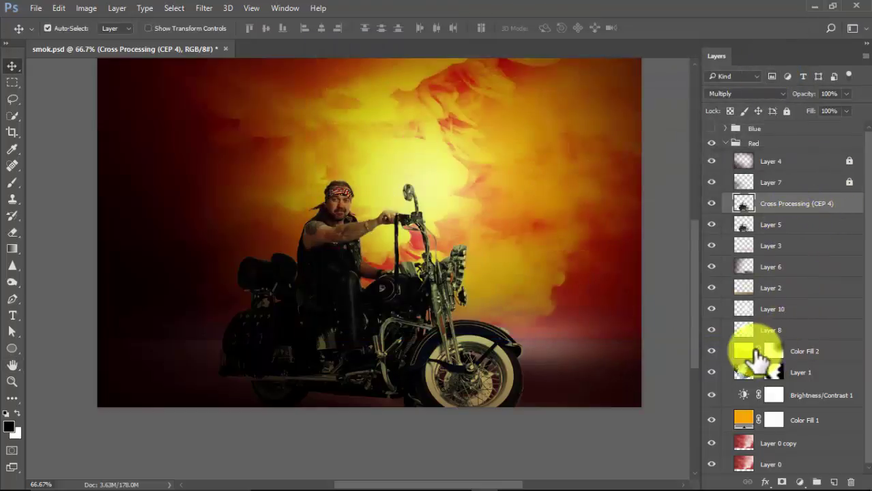
- Zoom in on the biker and compare the Multiply Cross Processing layer hidden and shown
key(ctrl+plus)
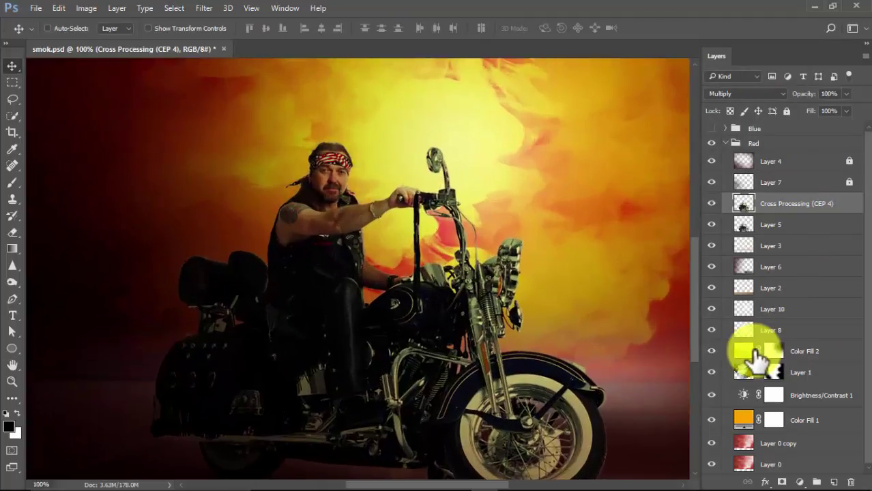
mouse_move(483, 302)
mouse_down()
mouse_move(477, 266)
mouse_move(468, 302)
mouse_up()
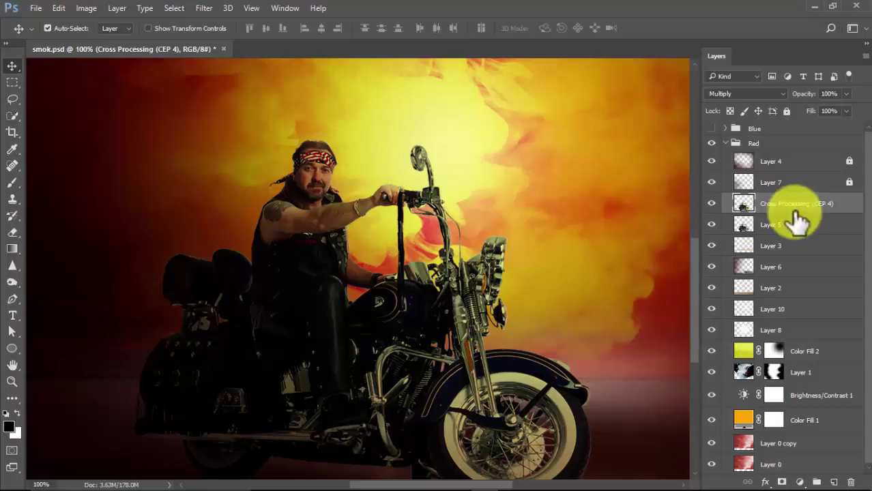
click(710, 203)
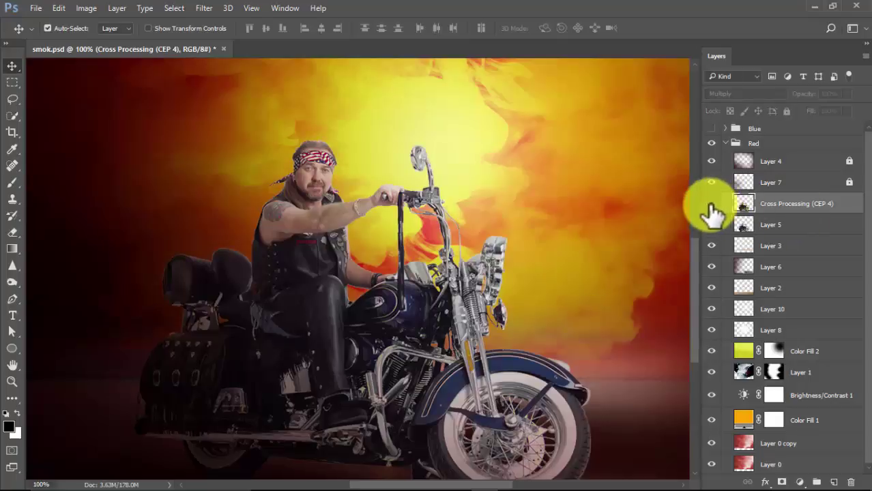
click(710, 204)
click(711, 203)
click(710, 203)
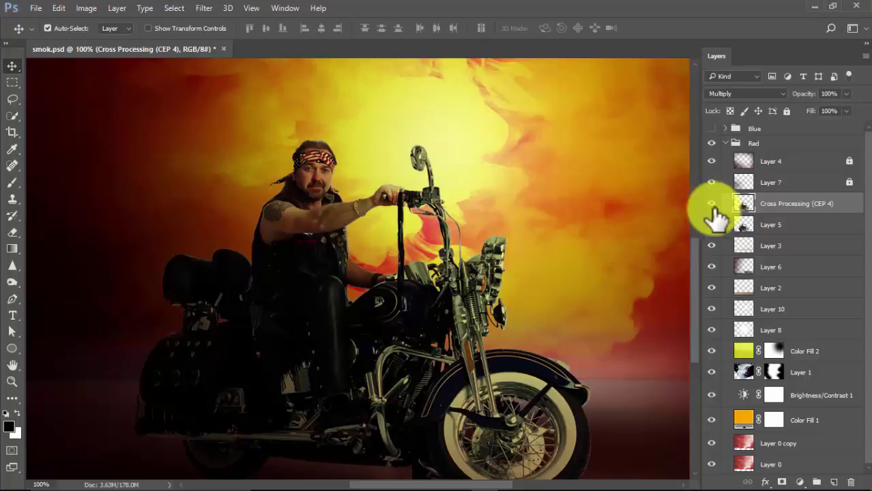
- Add a Brightness/Contrast adjustment clipped to Cross Processing, with Brightness 84 and Contrast 7
click(798, 481)
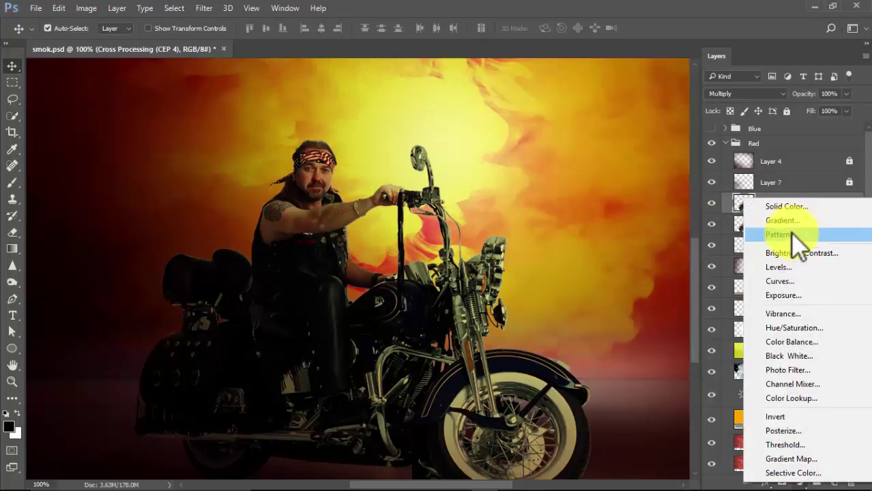
click(793, 254)
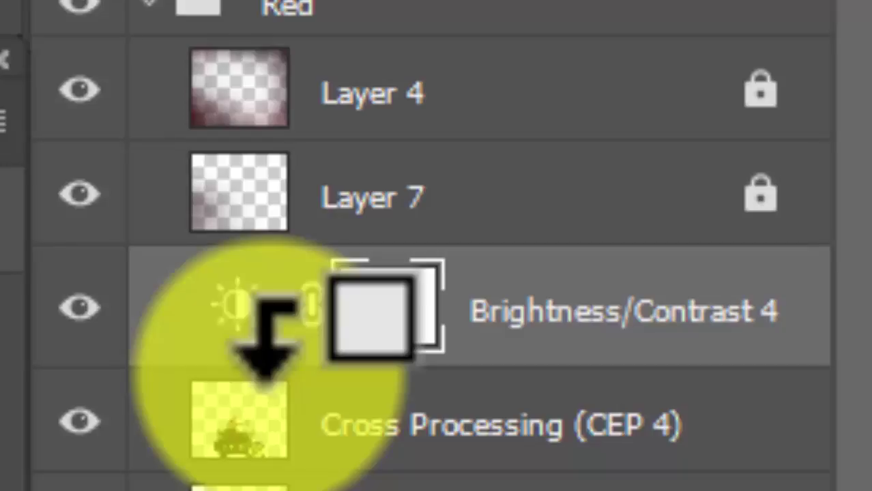
alt+click(270, 361)
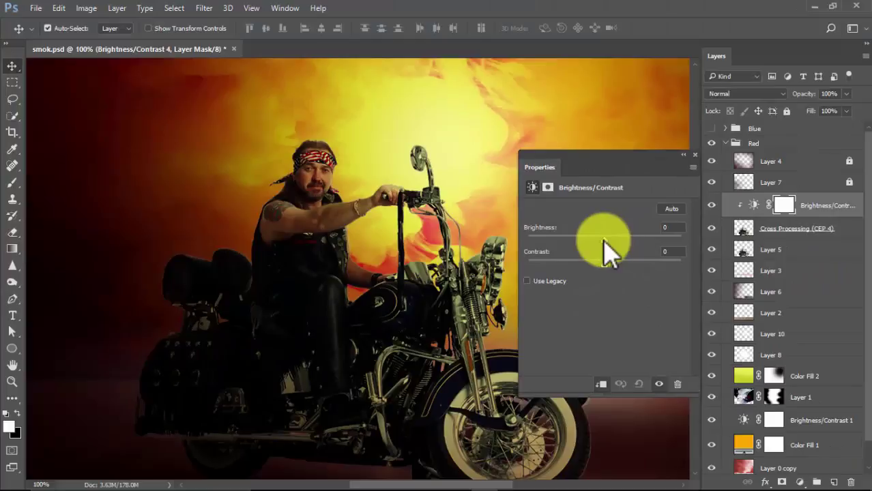
drag(603, 239, 649, 251)
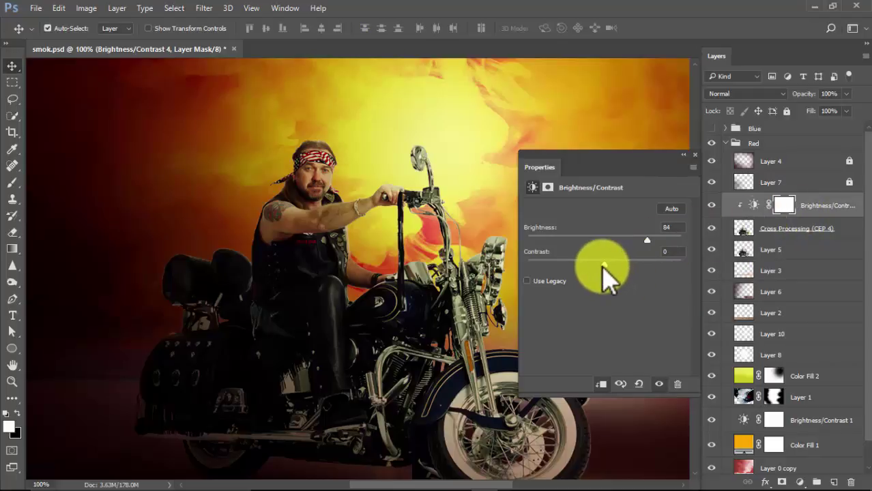
mouse_move(604, 264)
mouse_down()
mouse_move(660, 272)
mouse_move(609, 266)
mouse_up()
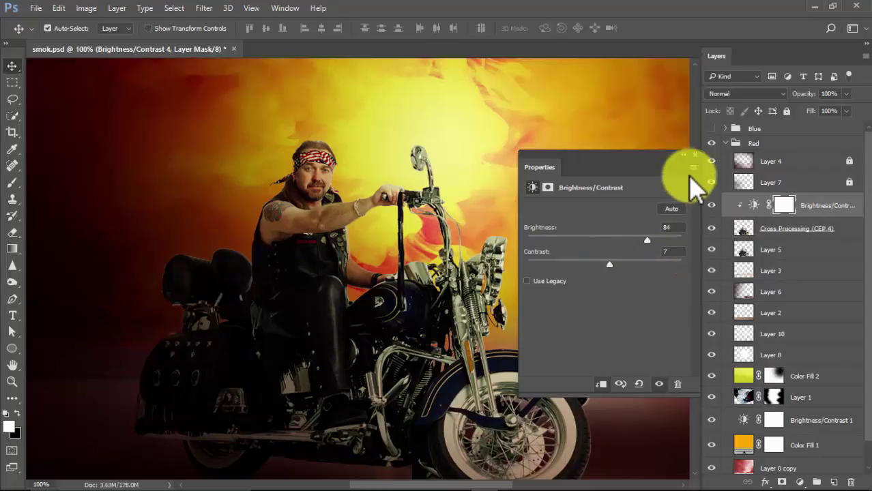
click(694, 154)
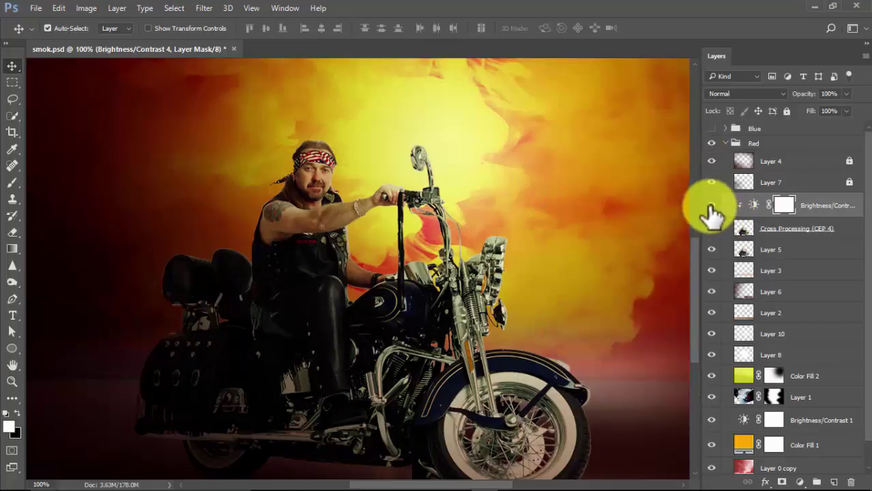
- Toggle Brightness/Contrast 4 and Cross Processing off and on to compare, leaving both visible
click(710, 205)
click(710, 205)
click(711, 206)
click(710, 206)
click(710, 205)
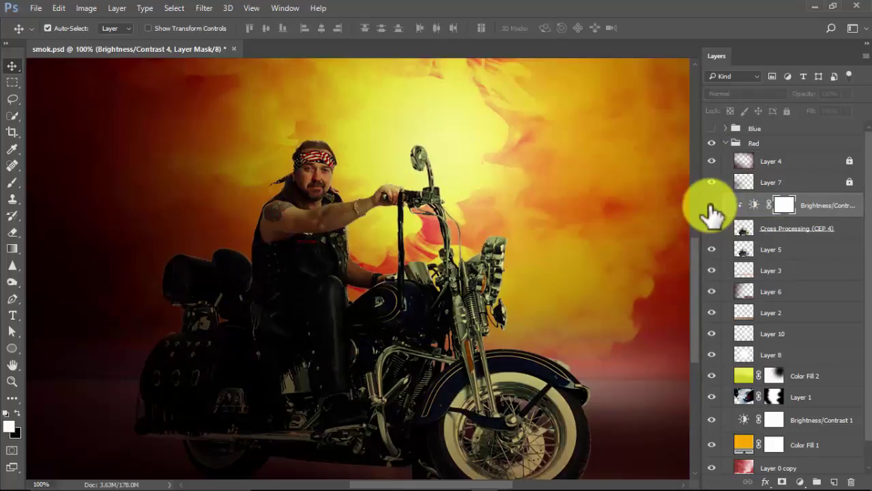
click(710, 205)
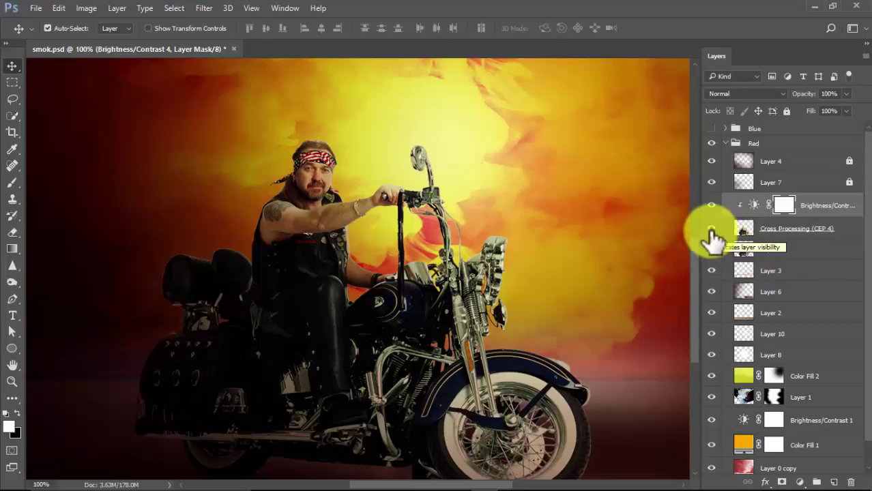
click(711, 230)
click(711, 230)
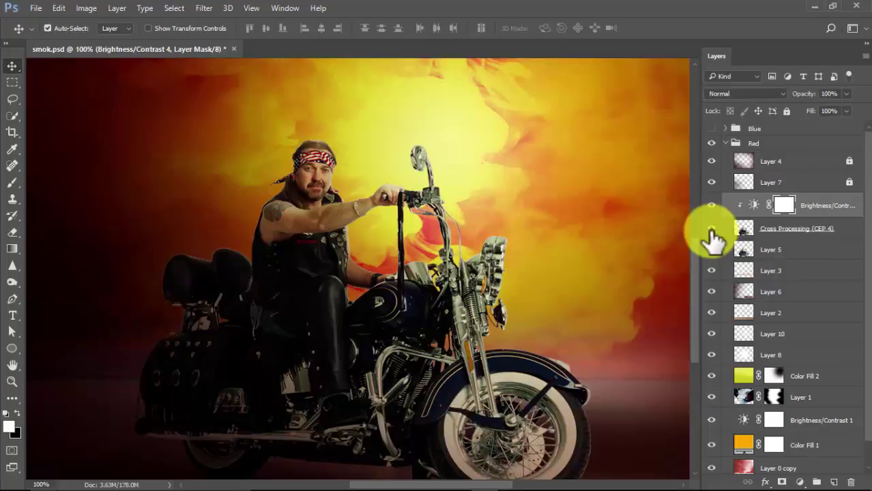
click(711, 229)
click(710, 229)
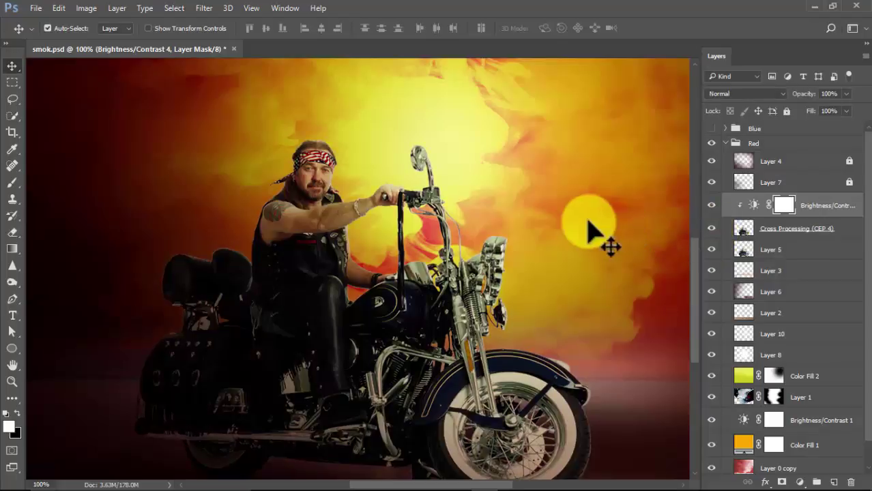
- Zoom out to see the whole composite and recheck the Brightness/Contrast 4 effect
key(ctrl)
key(ctrl+0)
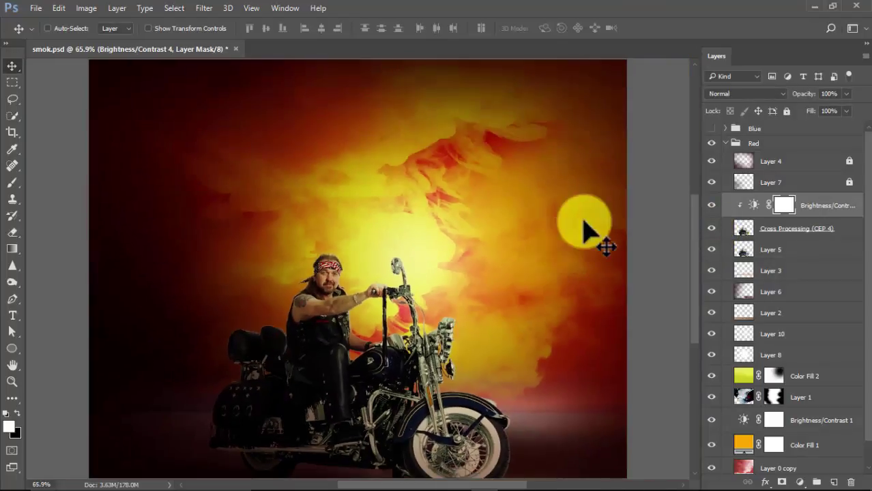
key(ctrl+minus)
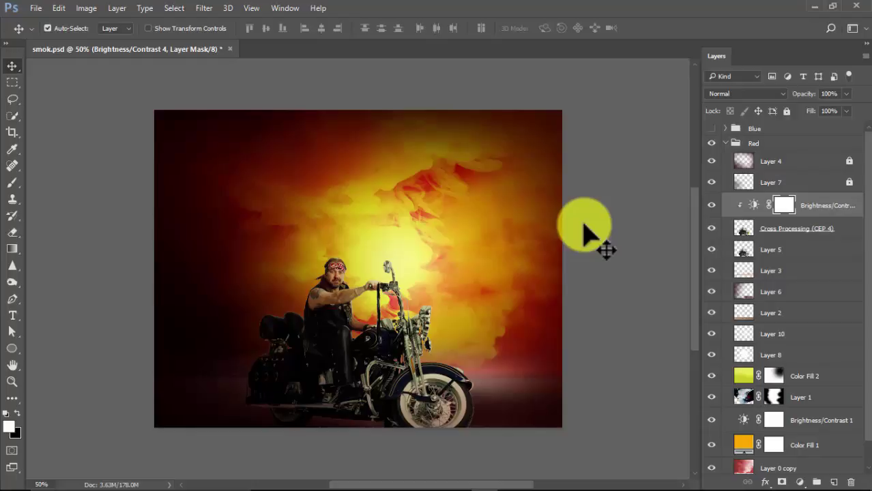
click(711, 205)
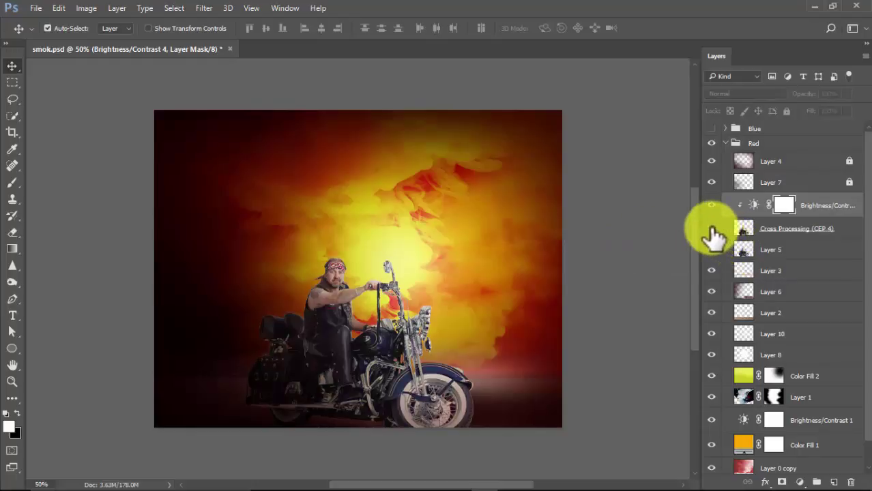
click(713, 230)
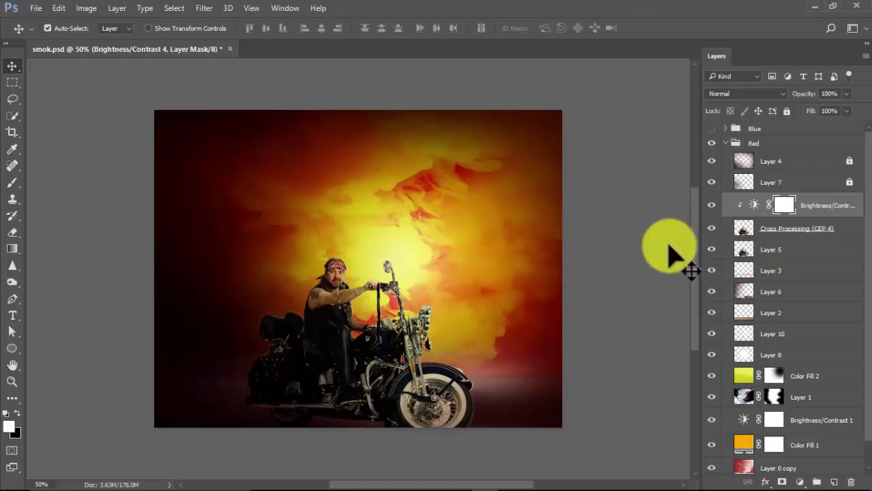
- Save smok.psd, then collapse the Red group and hide it
key(ctrl+s)
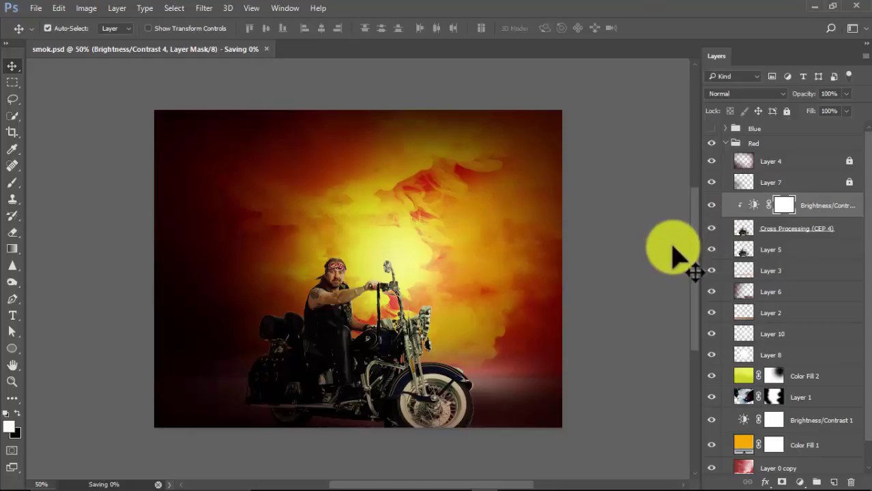
click(725, 145)
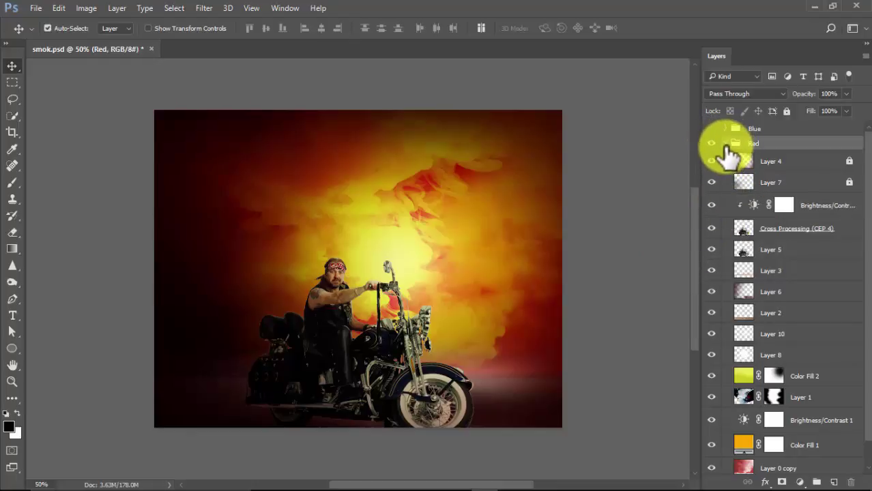
click(727, 144)
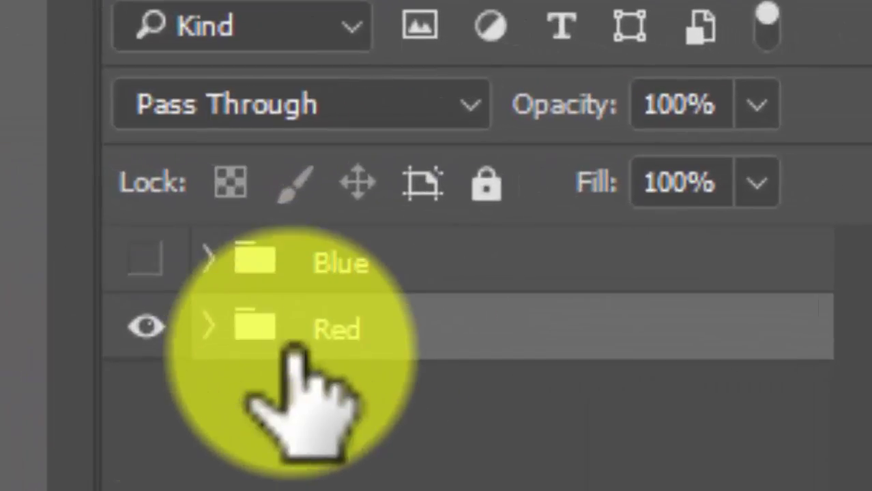
click(207, 324)
click(207, 324)
click(206, 325)
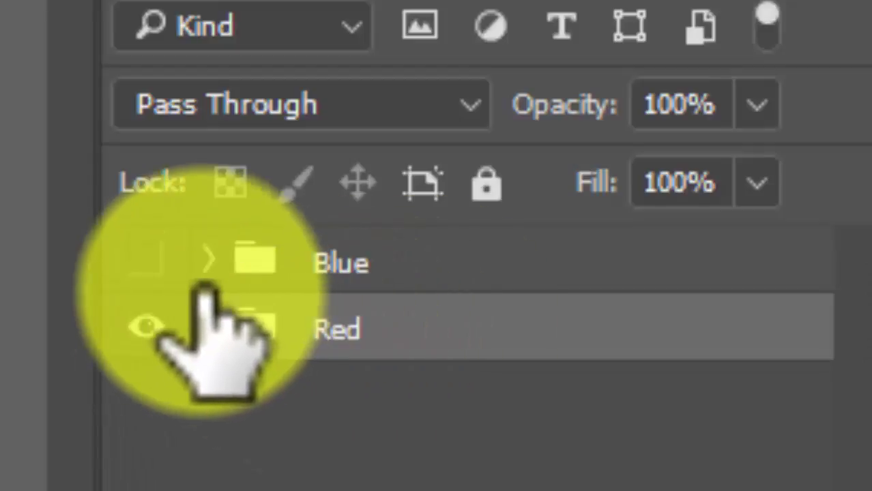
click(143, 329)
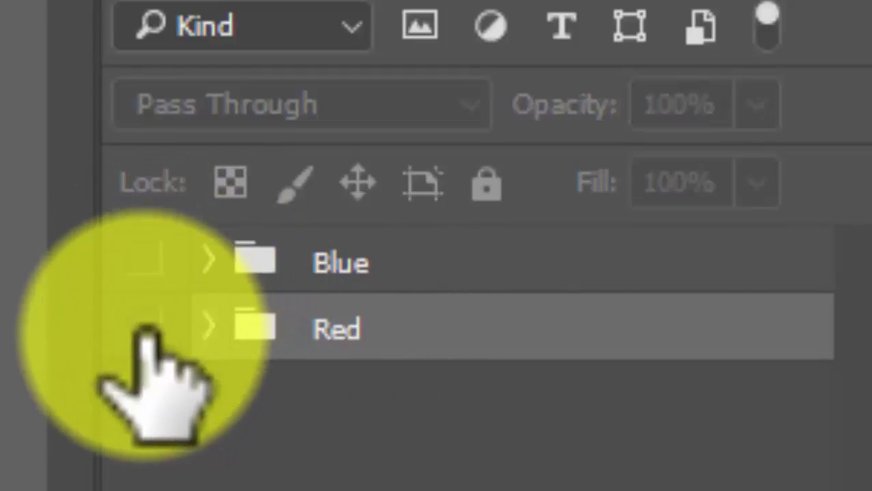
- Show the Blue group, zoom to 100% on the rider, and expand the group's layers
click(144, 261)
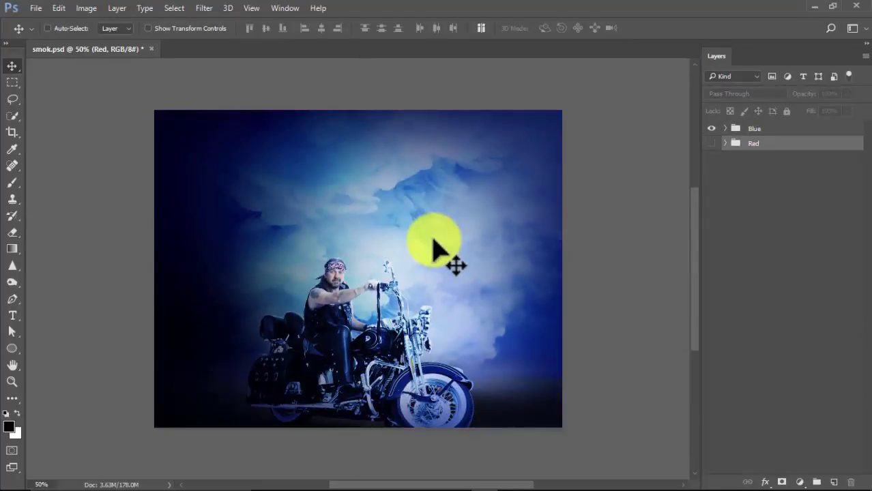
key(ctrl+1)
drag(482, 200, 487, 145)
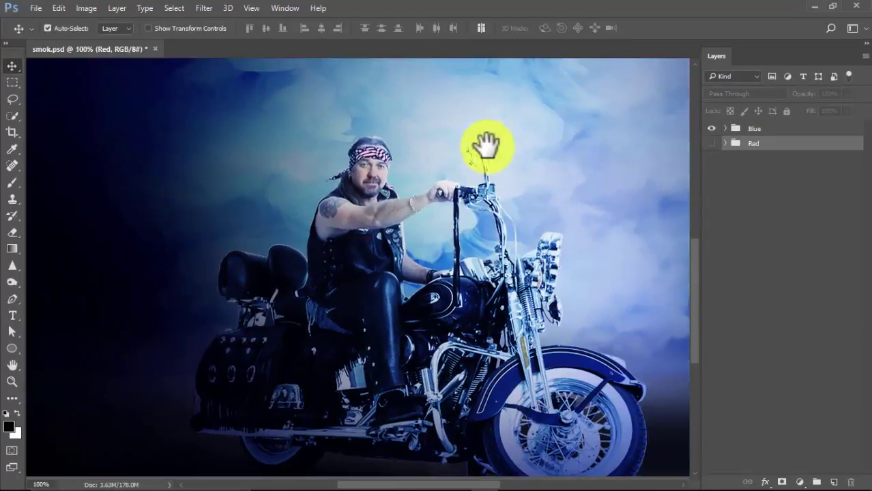
scroll(488, 145, right, 1)
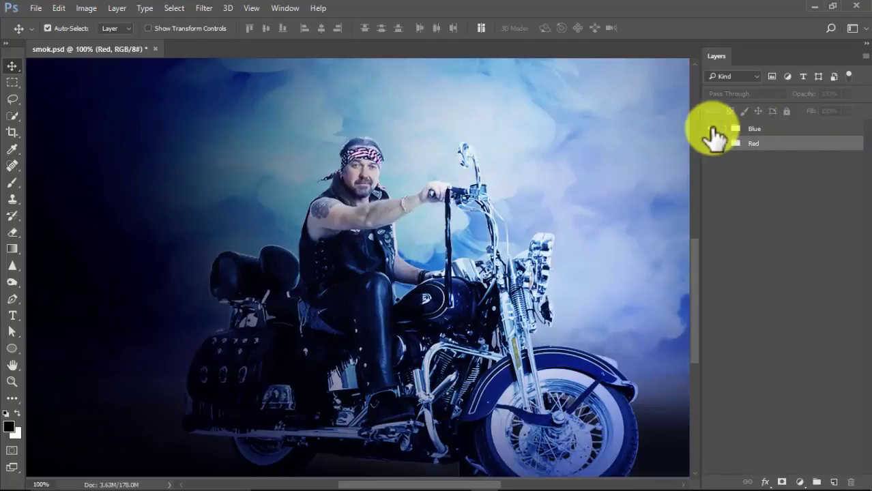
click(725, 129)
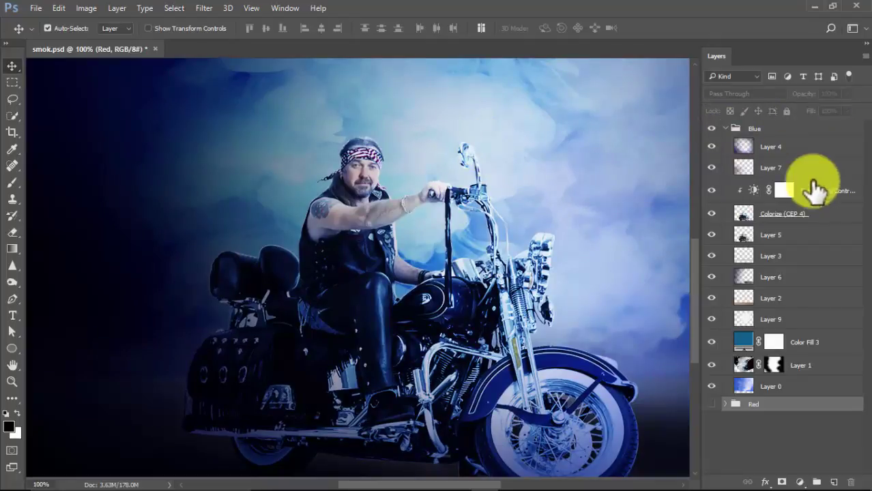
- Delete the Colorize (CEP 4) and Brightness/Contrast 3 layers from the Blue group
click(781, 214)
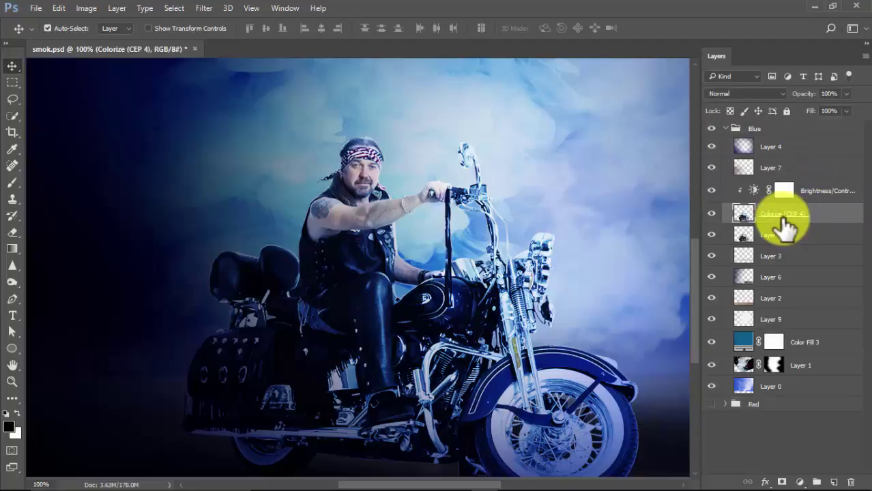
click(711, 214)
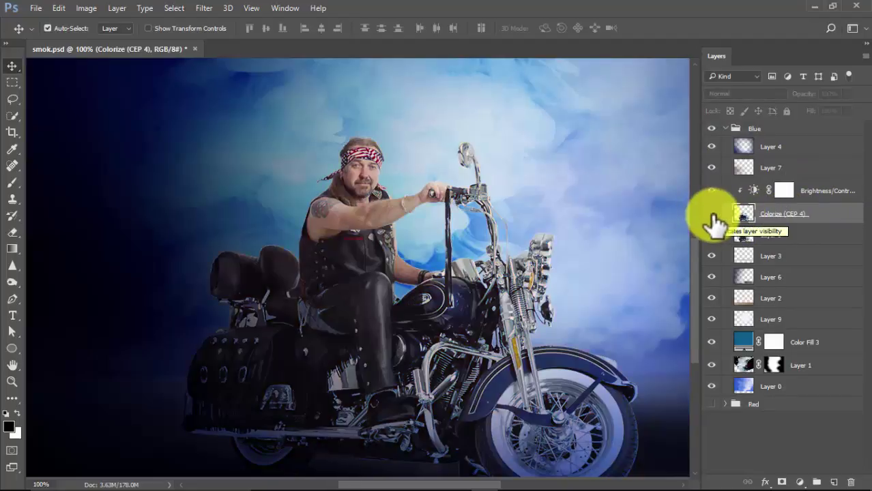
click(711, 214)
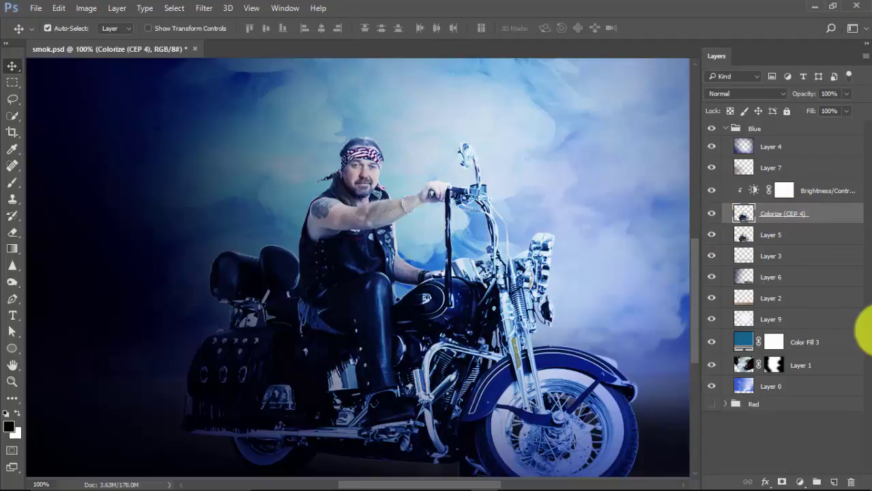
drag(822, 219, 851, 480)
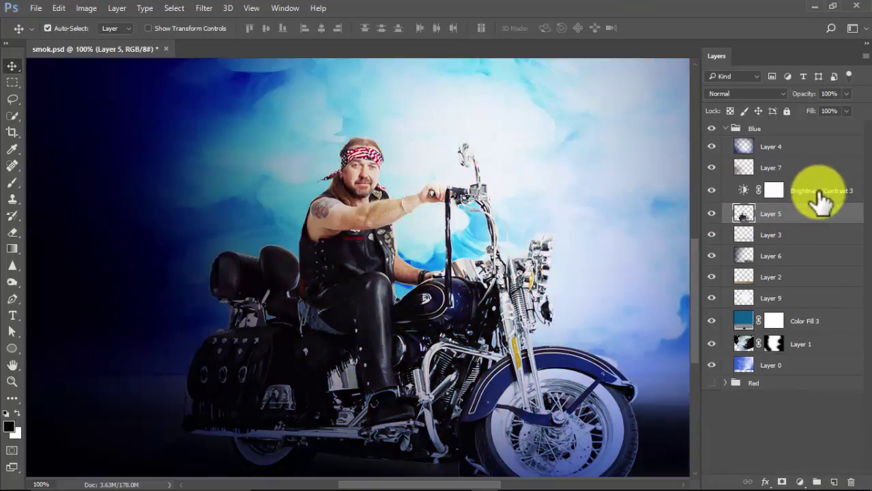
click(815, 196)
drag(815, 198, 852, 479)
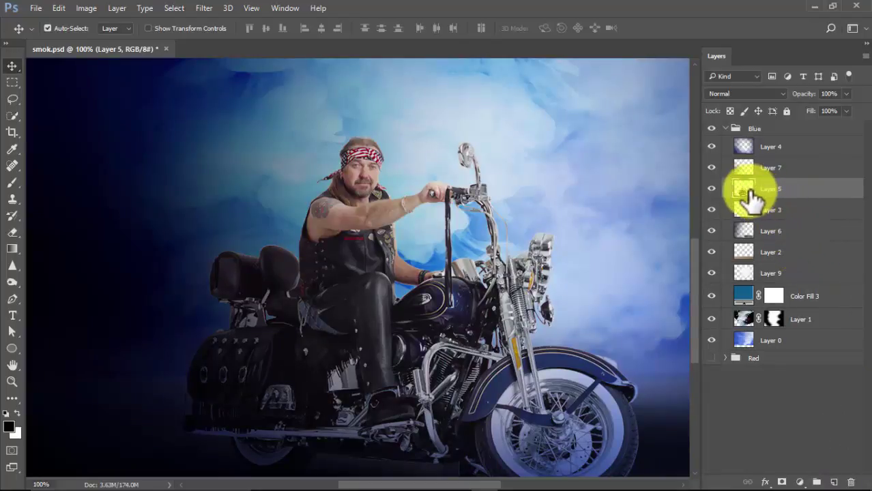
- Apply Color Efex Pro 4 Colorize method 5 to Layer 5 with raised Strength and Highlights
click(208, 9)
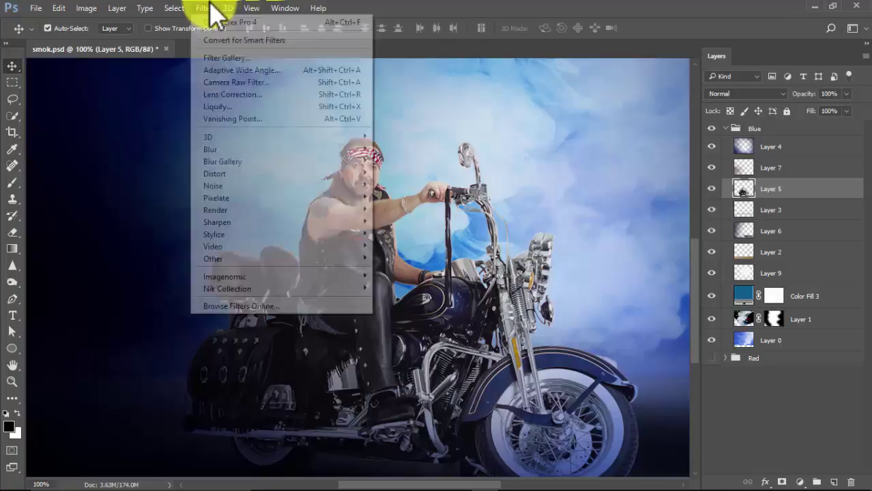
mouse_move(262, 289)
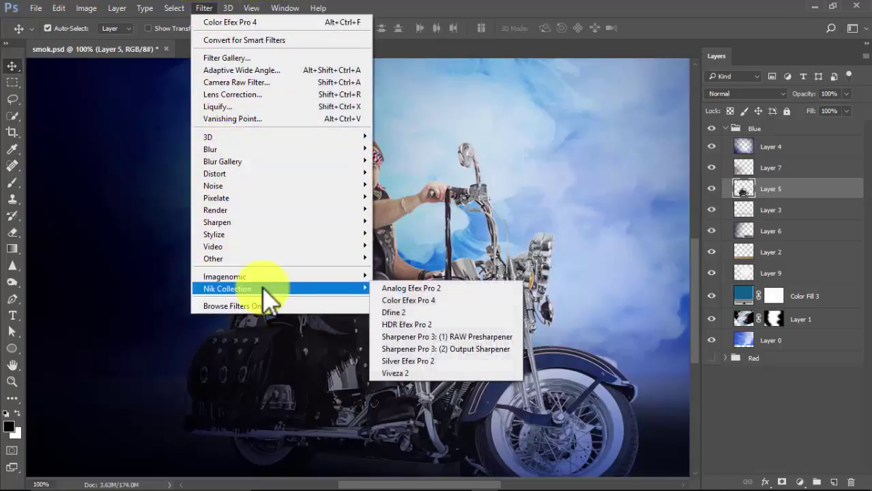
click(393, 300)
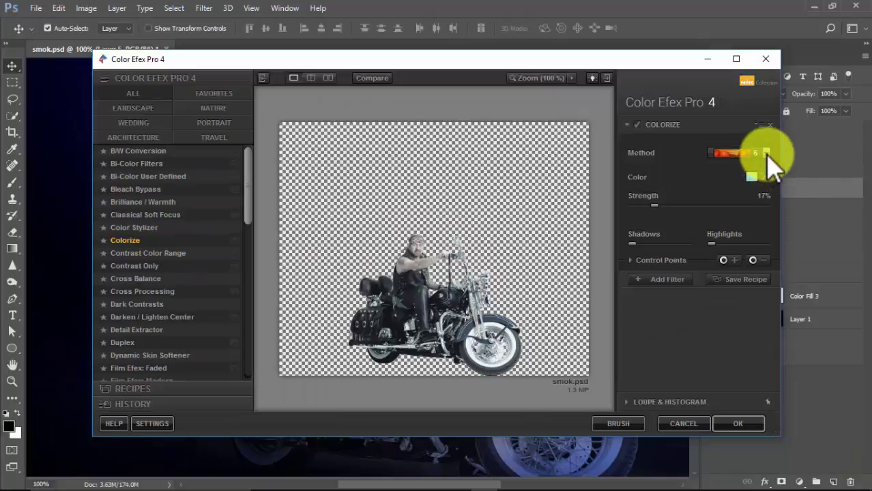
click(766, 153)
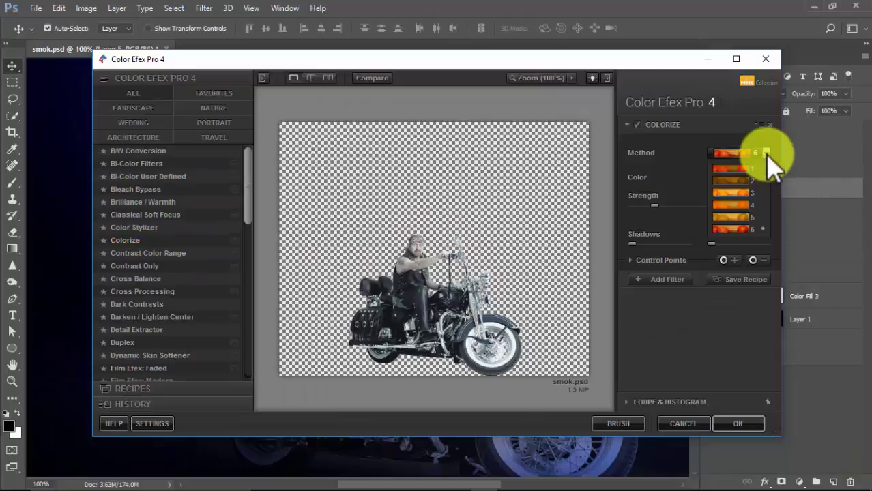
click(742, 217)
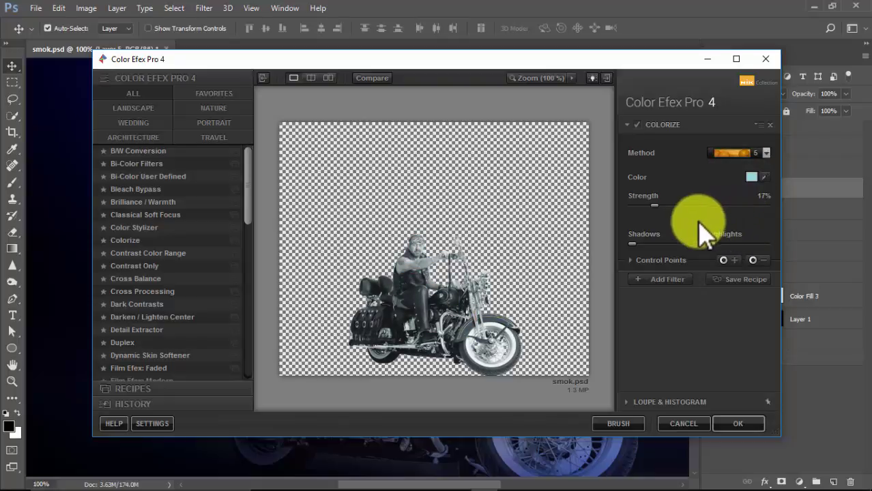
drag(654, 207, 622, 258)
drag(711, 244, 736, 246)
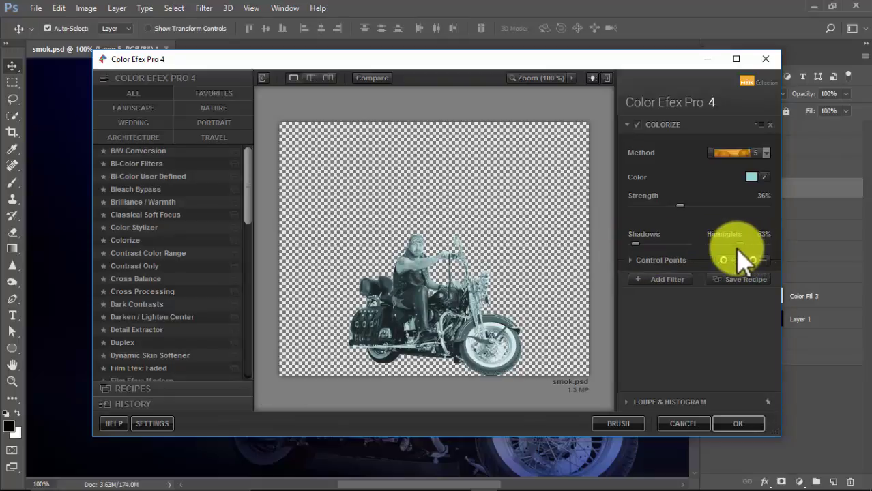
click(737, 424)
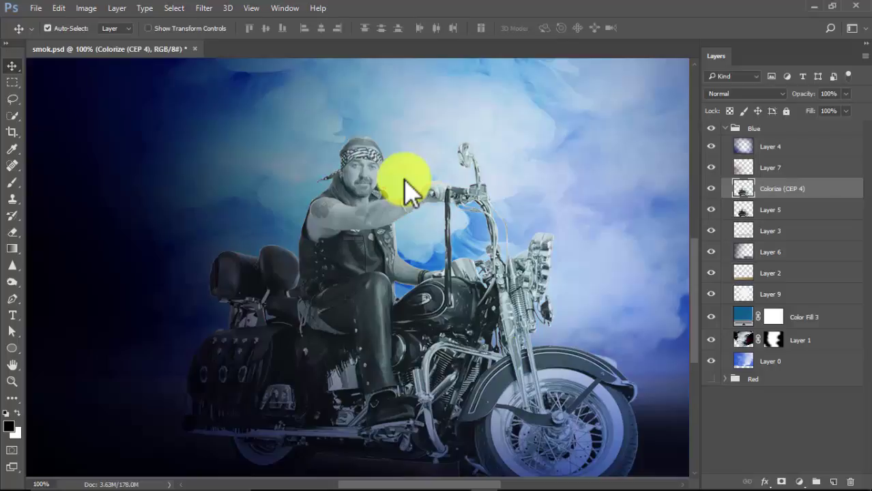
- Set the Colorize (CEP 4) layer's blend mode to Multiply in Blending Options
double_click(747, 200)
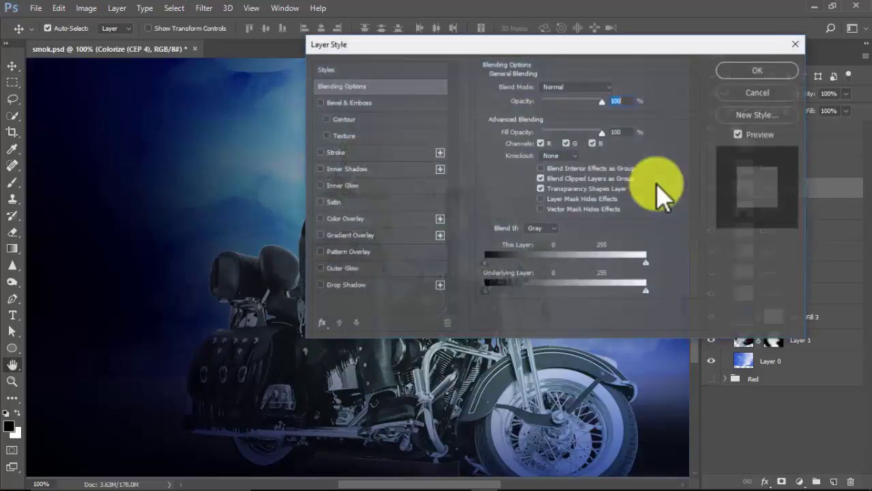
click(593, 87)
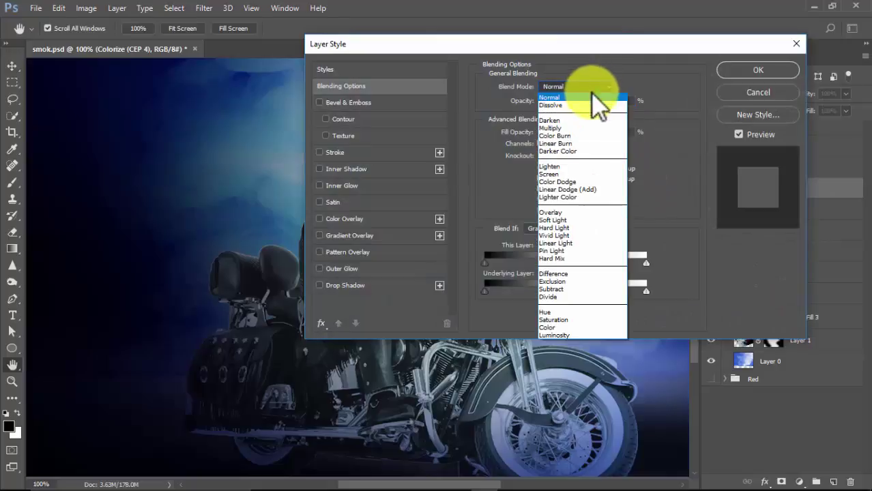
click(573, 128)
mouse_move(576, 45)
mouse_down()
mouse_move(868, 73)
mouse_move(776, 43)
mouse_move(576, 49)
mouse_up()
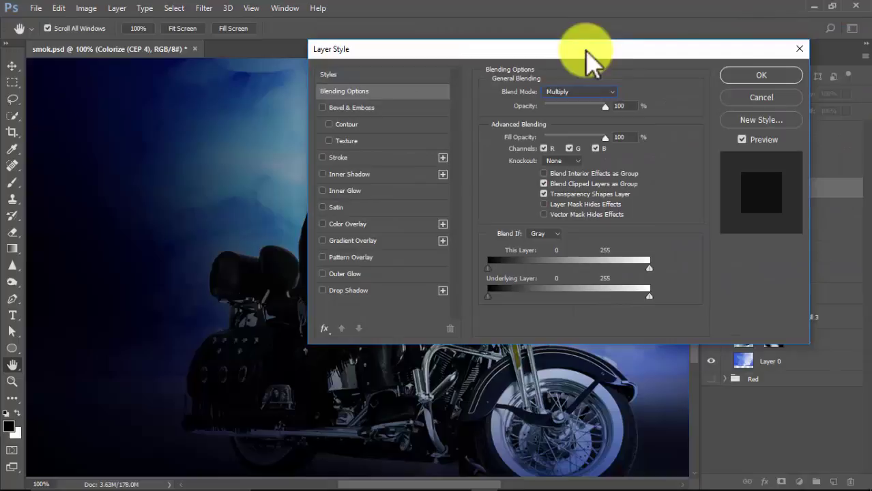
click(762, 77)
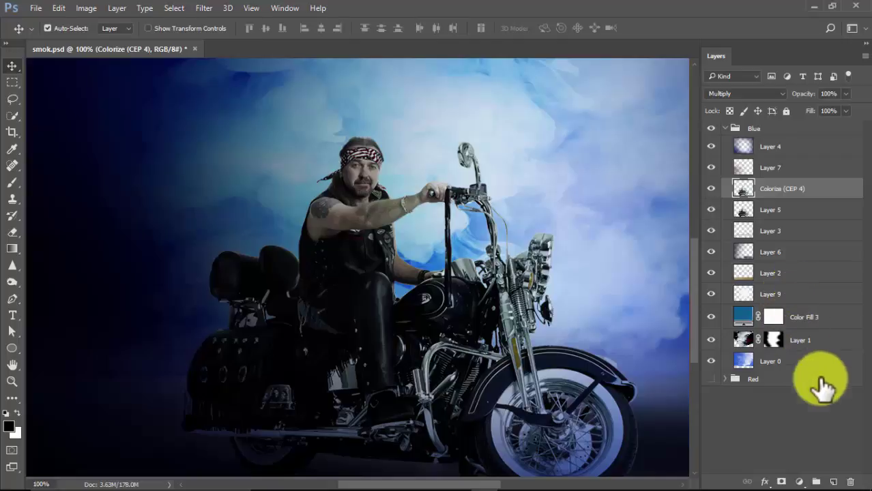
- Add a Brightness/Contrast adjustment above Colorize (CEP 4) with Brightness 74 and Contrast -35
click(799, 481)
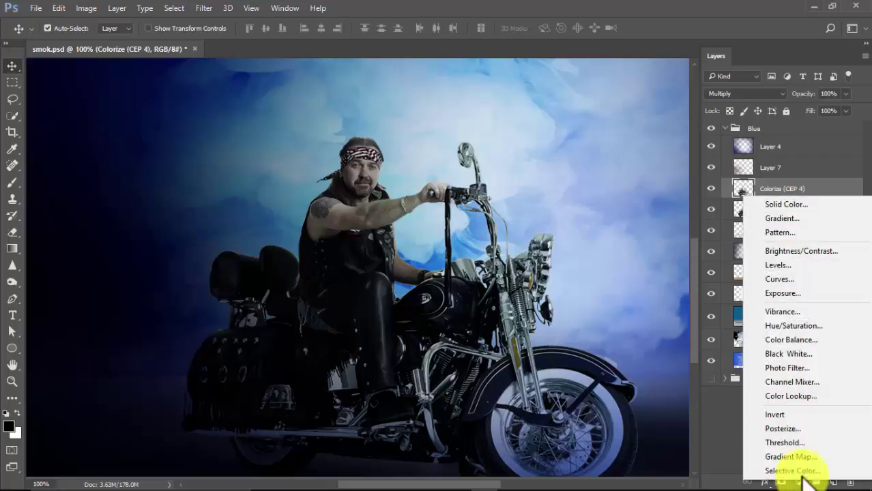
click(797, 251)
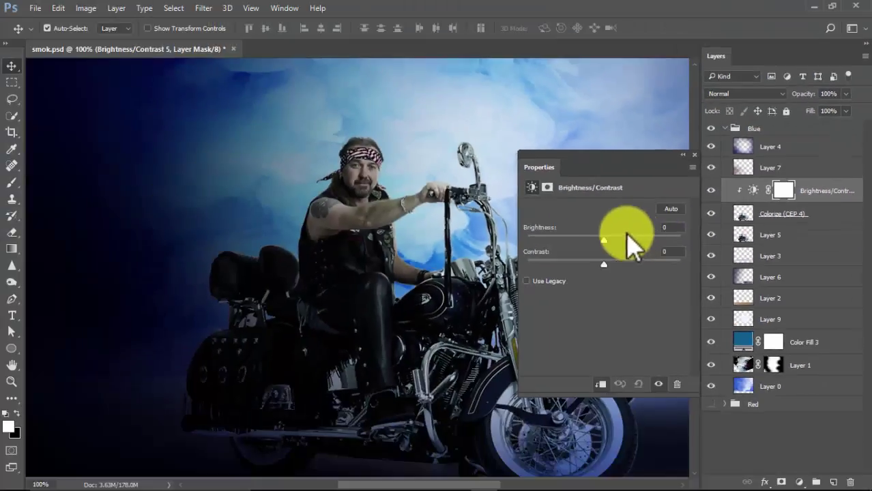
drag(603, 240, 636, 242)
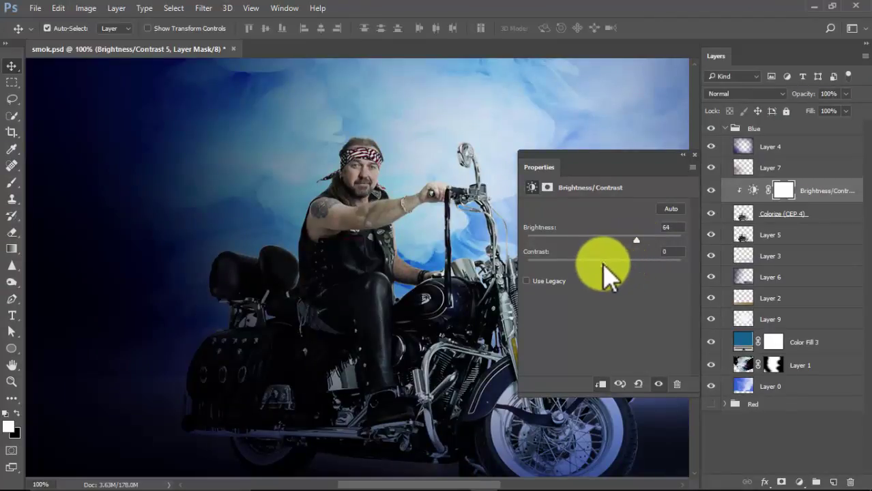
drag(605, 266, 559, 271)
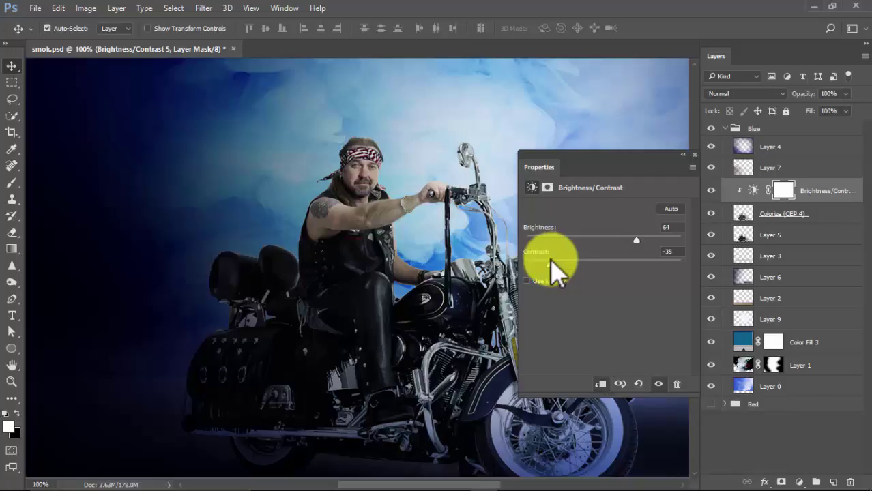
mouse_move(635, 240)
mouse_down()
mouse_move(651, 249)
mouse_move(609, 255)
mouse_move(641, 253)
mouse_up()
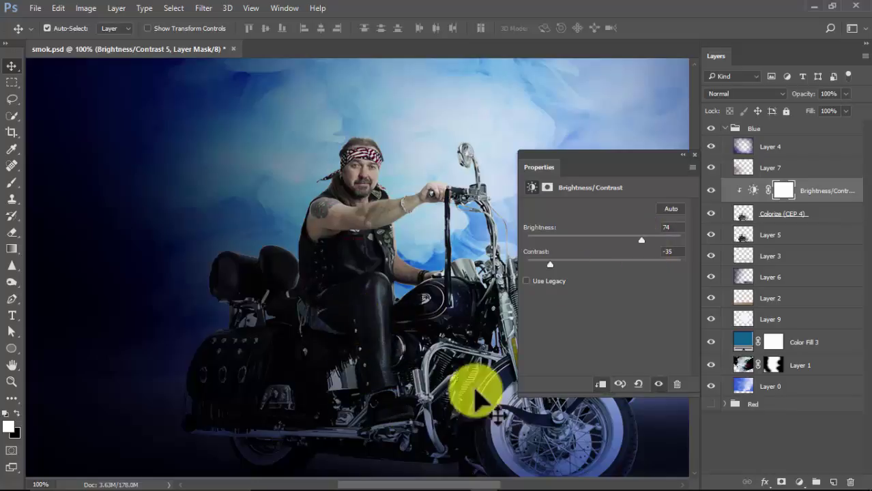
click(695, 155)
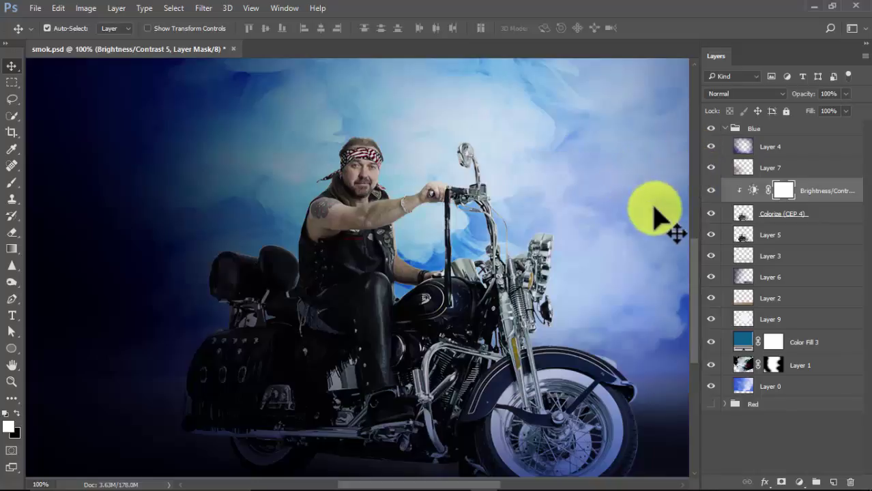
click(710, 213)
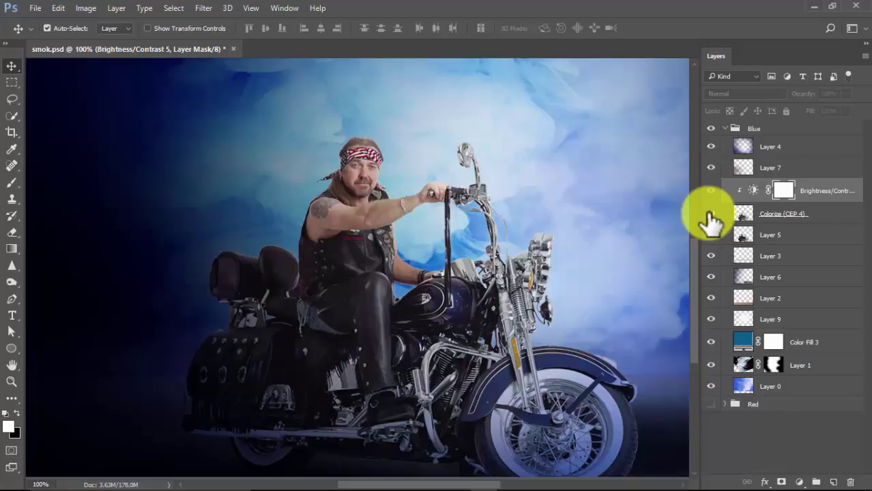
click(710, 213)
click(710, 214)
click(710, 214)
click(711, 190)
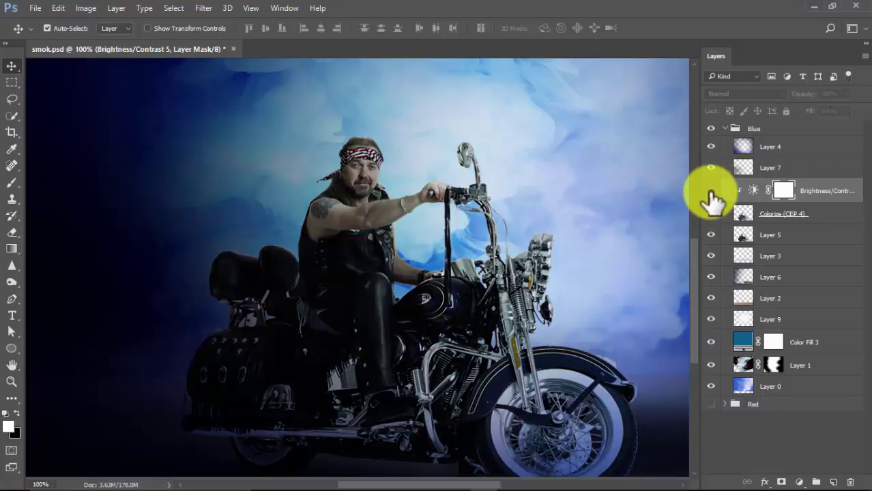
click(711, 191)
click(710, 213)
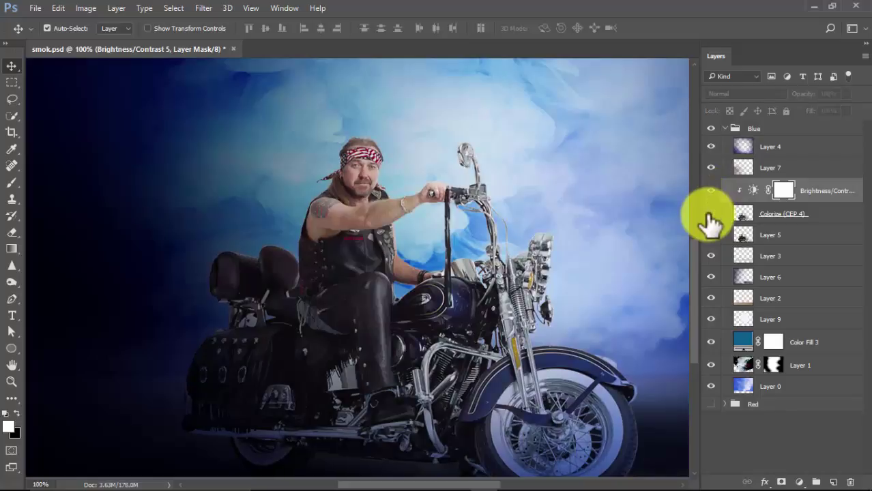
click(710, 214)
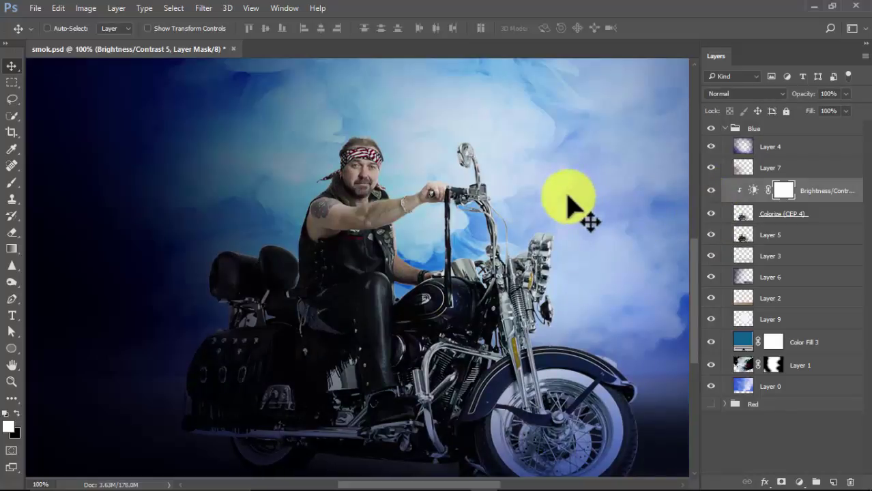
scroll(567, 197, down, 3)
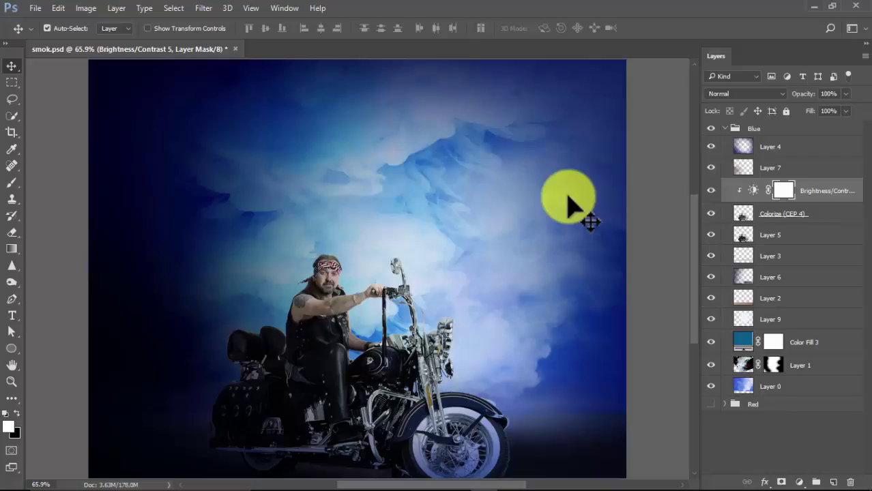
- Select Layer 5 and launch Silver Efex Pro 2 on it
click(204, 8)
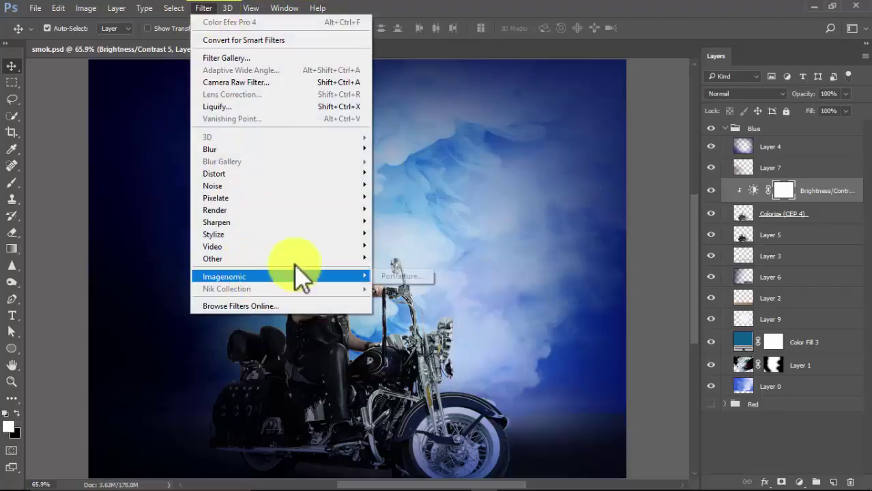
click(796, 216)
click(781, 236)
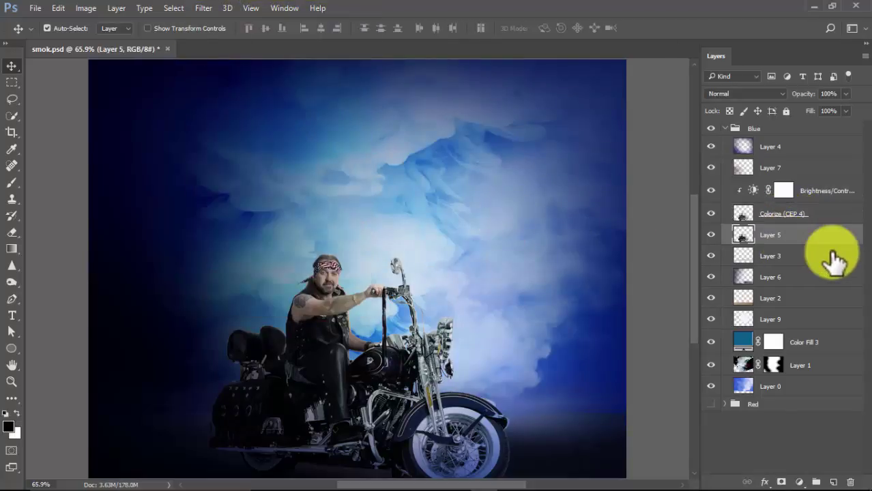
click(206, 8)
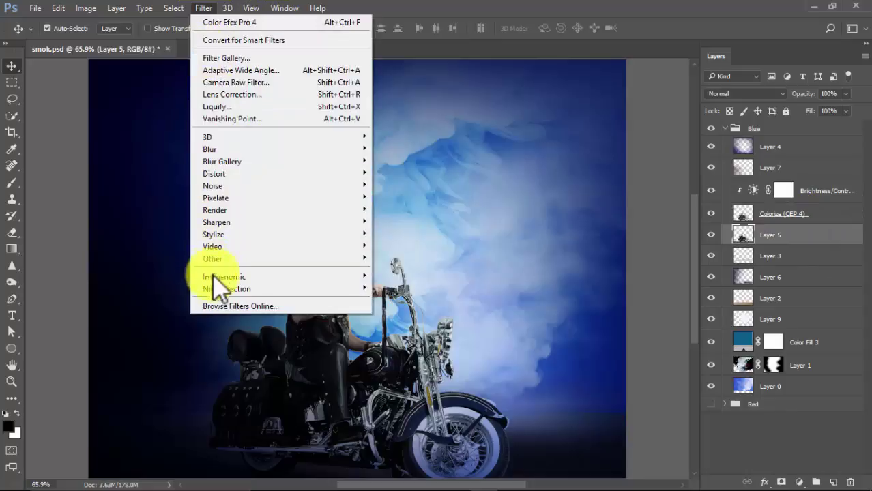
mouse_move(265, 289)
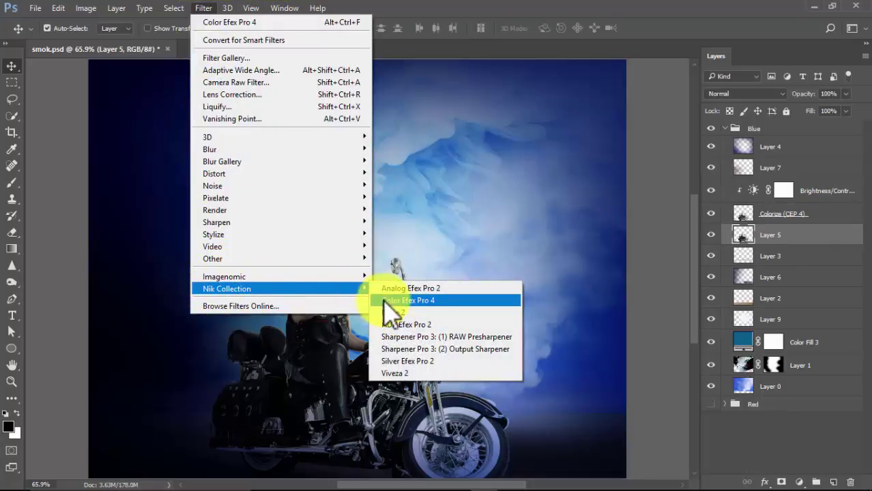
click(381, 362)
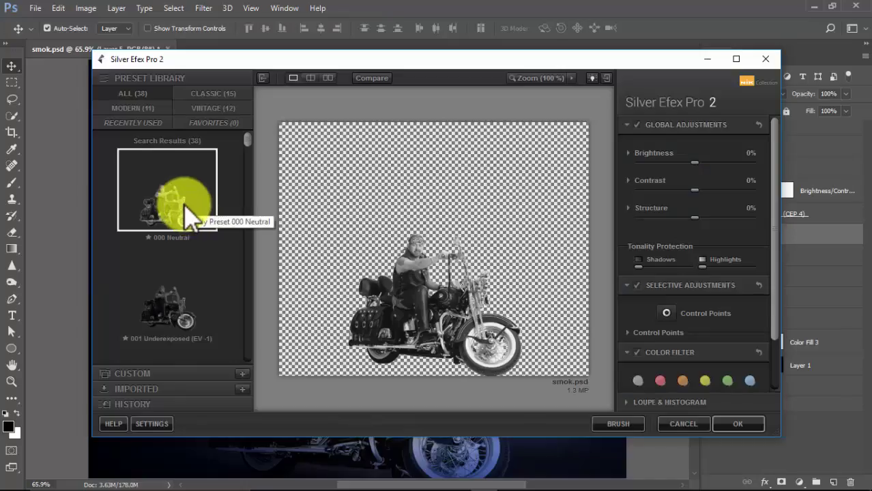
- Compare the Overexposed, High Contrast and Underexposed presets, settling on 000 Neutral
scroll(189, 217, down, 4)
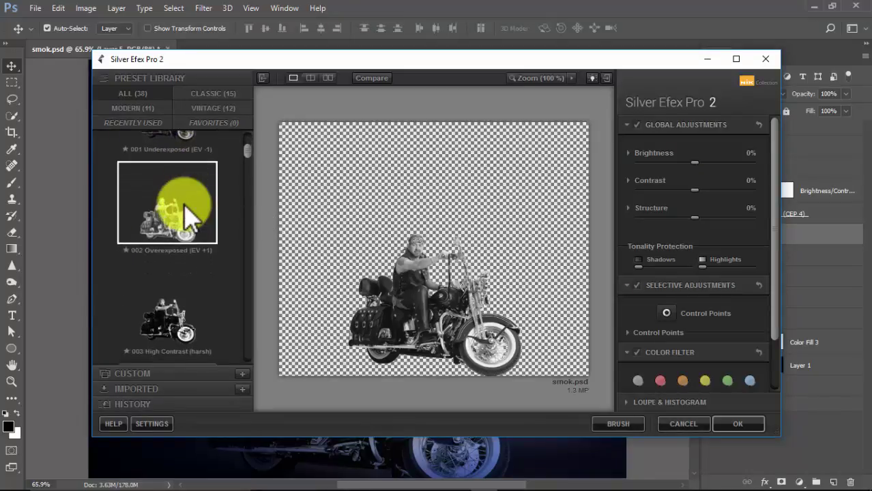
click(189, 217)
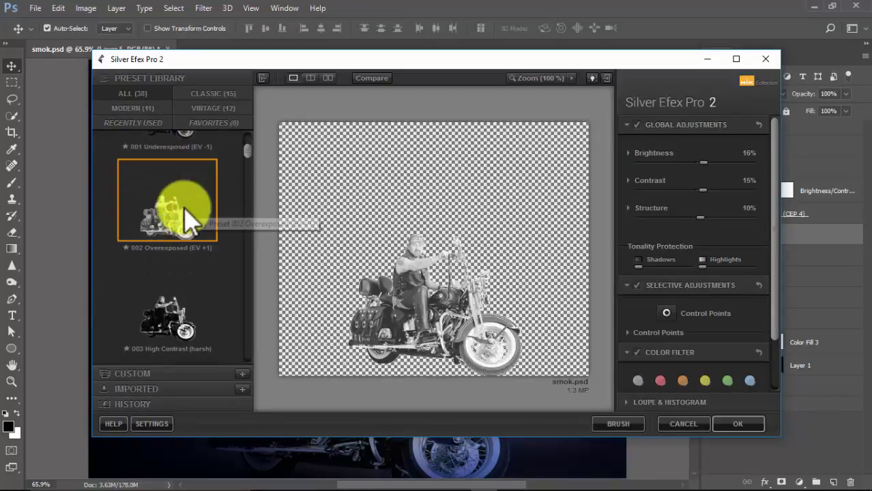
click(165, 305)
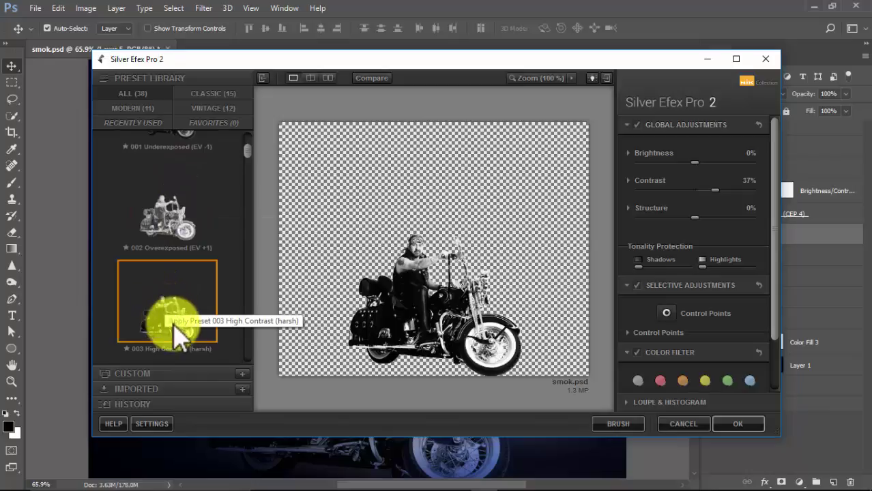
click(194, 225)
scroll(194, 225, up, 2)
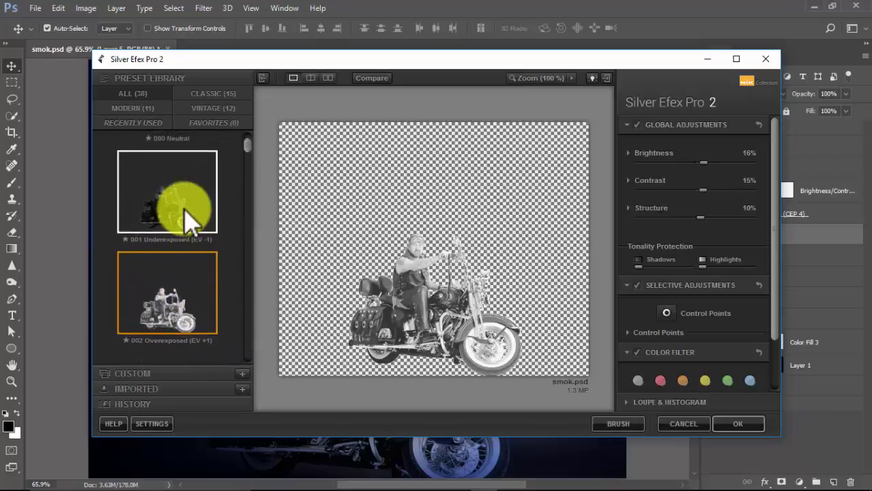
click(194, 225)
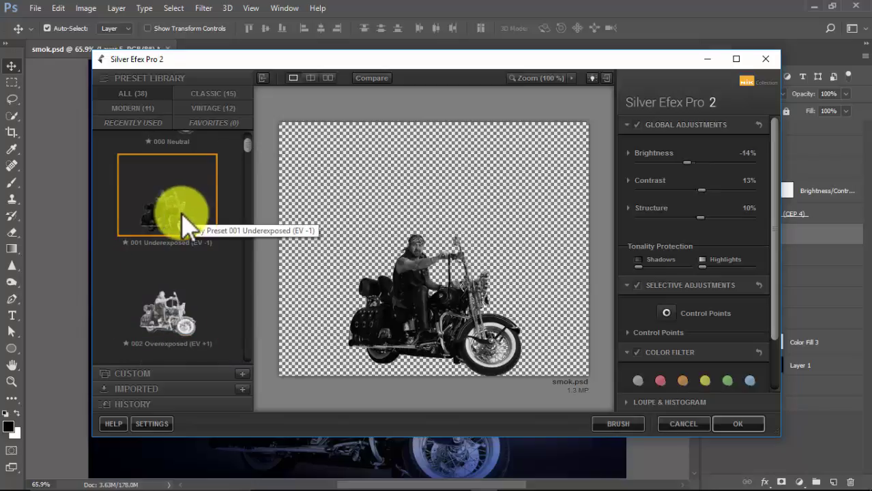
scroll(195, 225, up, 2)
click(188, 222)
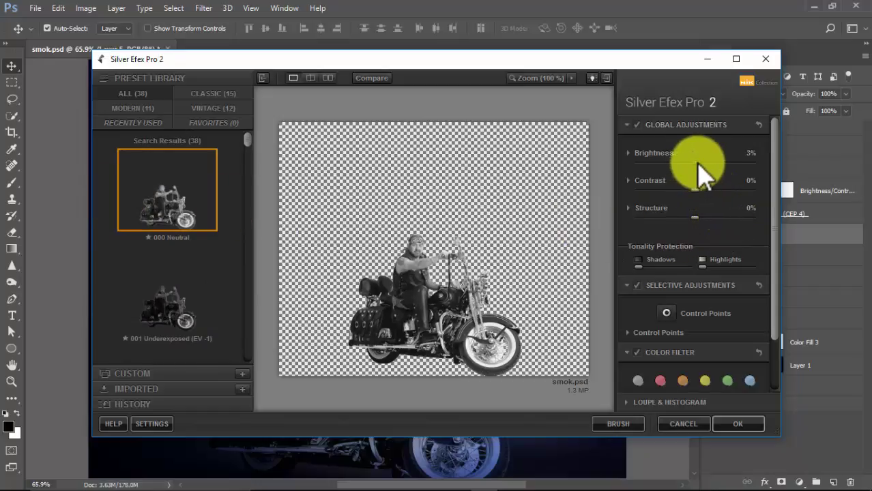
- Raise Brightness and Structure on the black-and-white conversion and apply it
drag(708, 161, 702, 164)
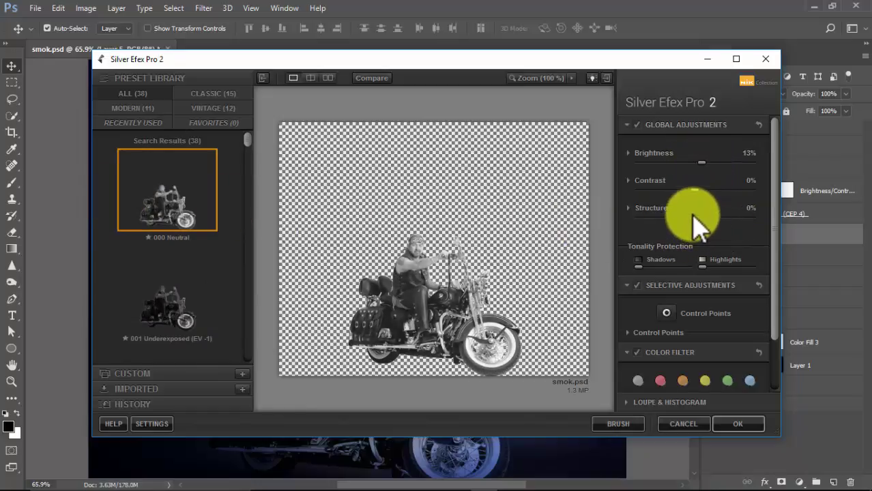
mouse_move(693, 216)
mouse_down()
mouse_move(648, 216)
mouse_move(680, 221)
mouse_up()
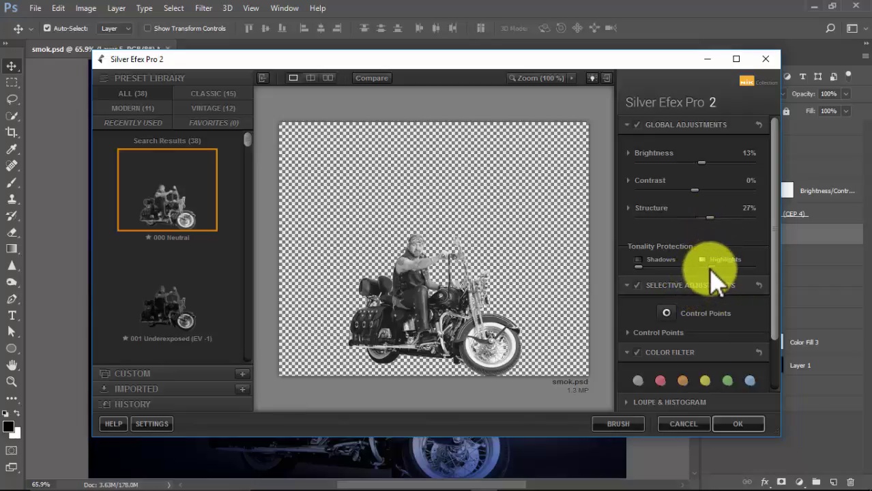
click(732, 424)
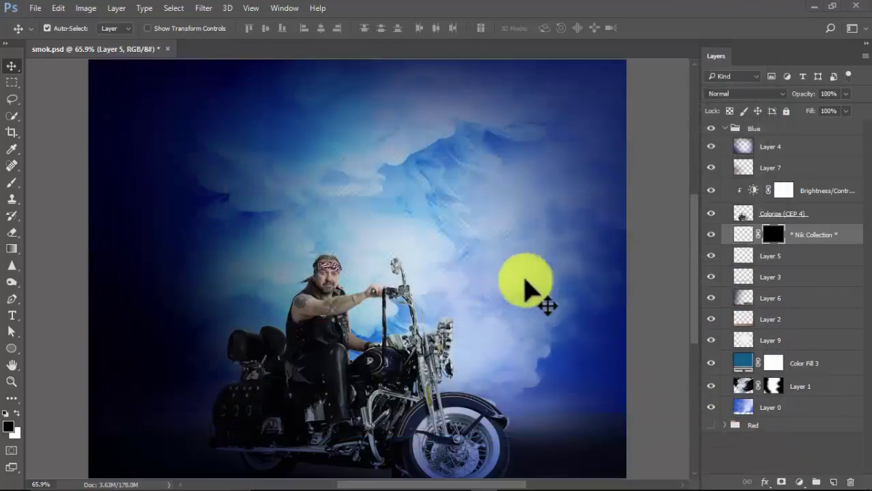